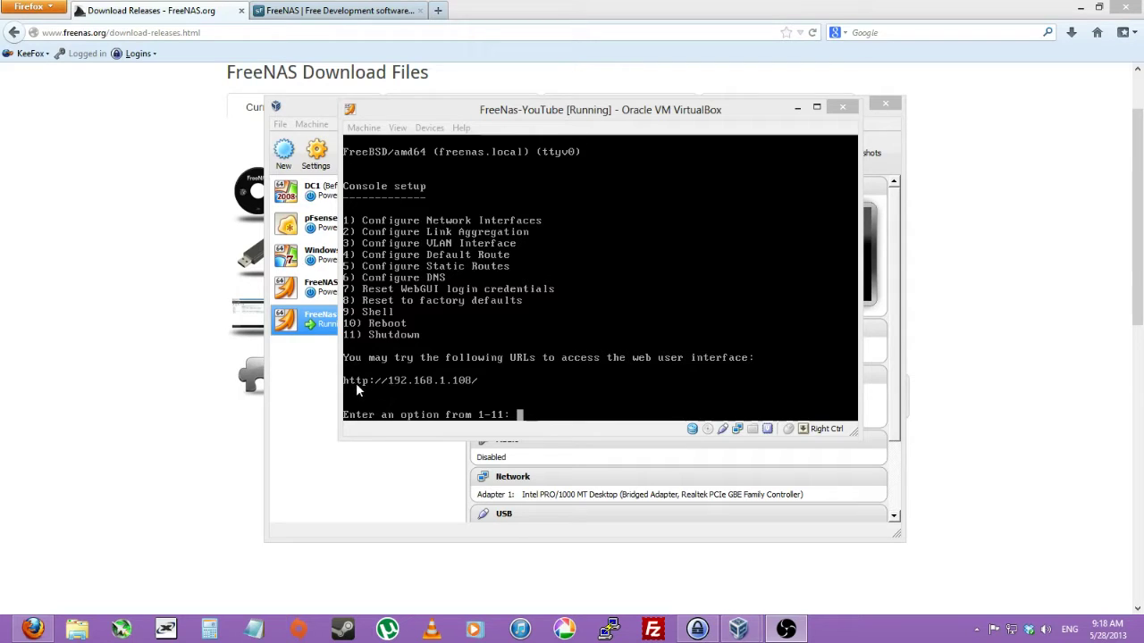
# Load the FreeNAS web interface at 192.168.1.108 in a new Firefox tab.
pyautogui.click(438, 10)
pyautogui.write('192.168.1.10')
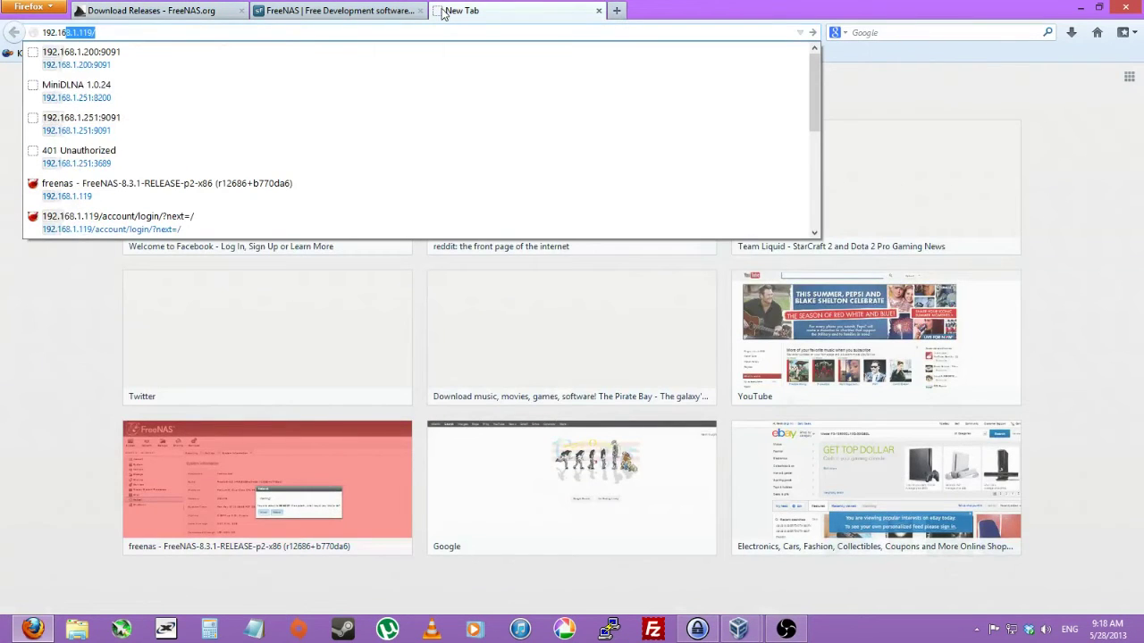
pyautogui.write('8')
pyautogui.press('Return')
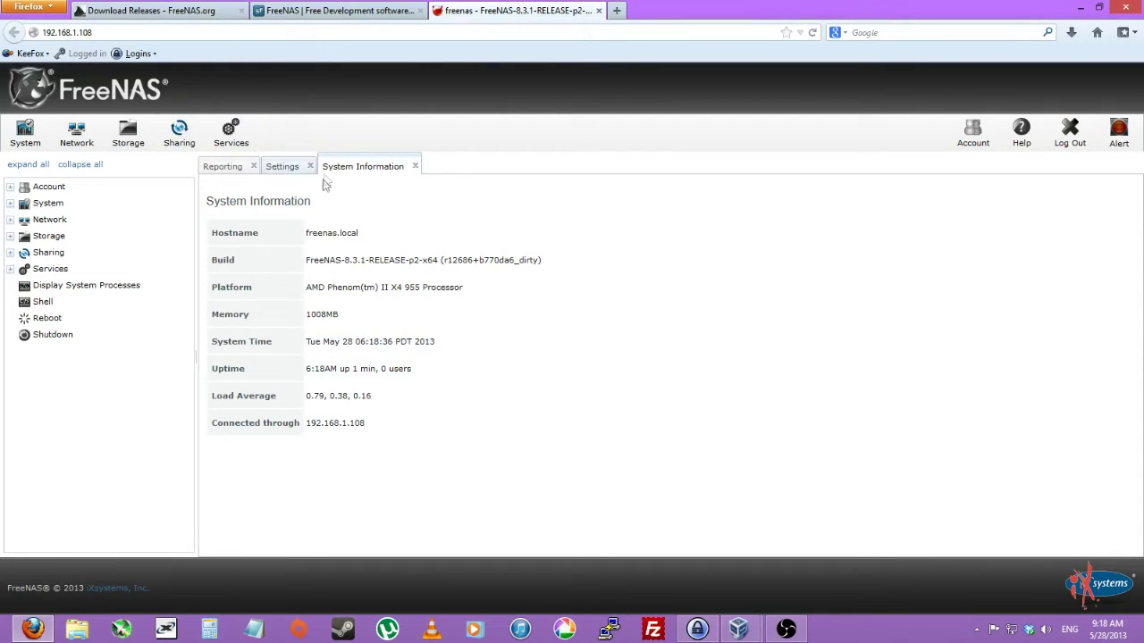
# Close the Reporting, Settings and System Information pages to leave an empty workspace.
pyautogui.click(284, 167)
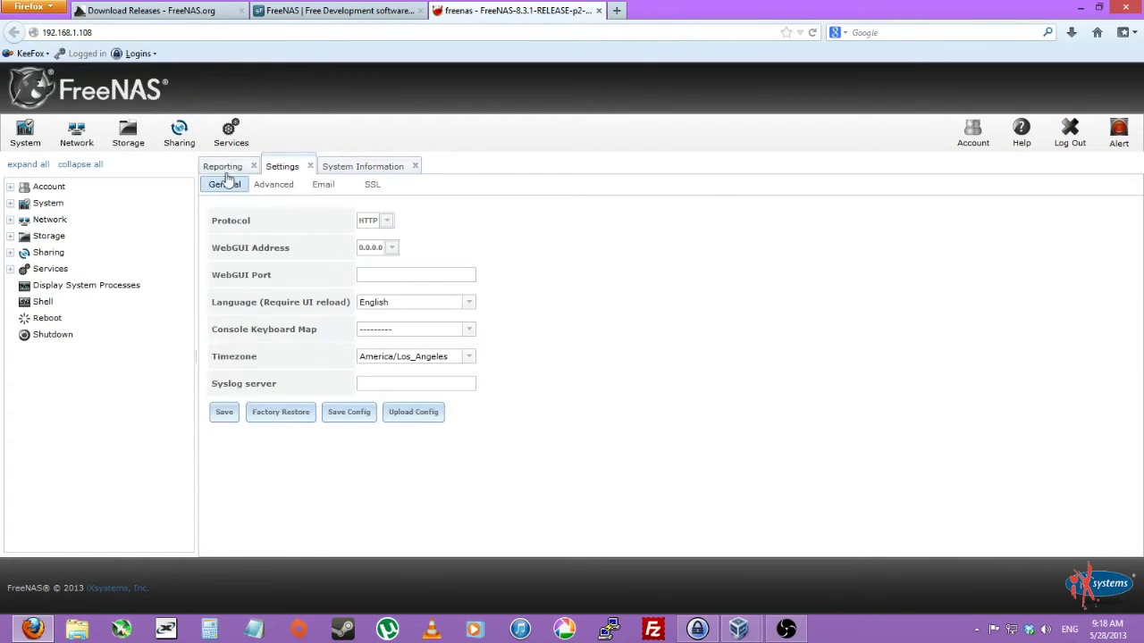
pyautogui.click(223, 168)
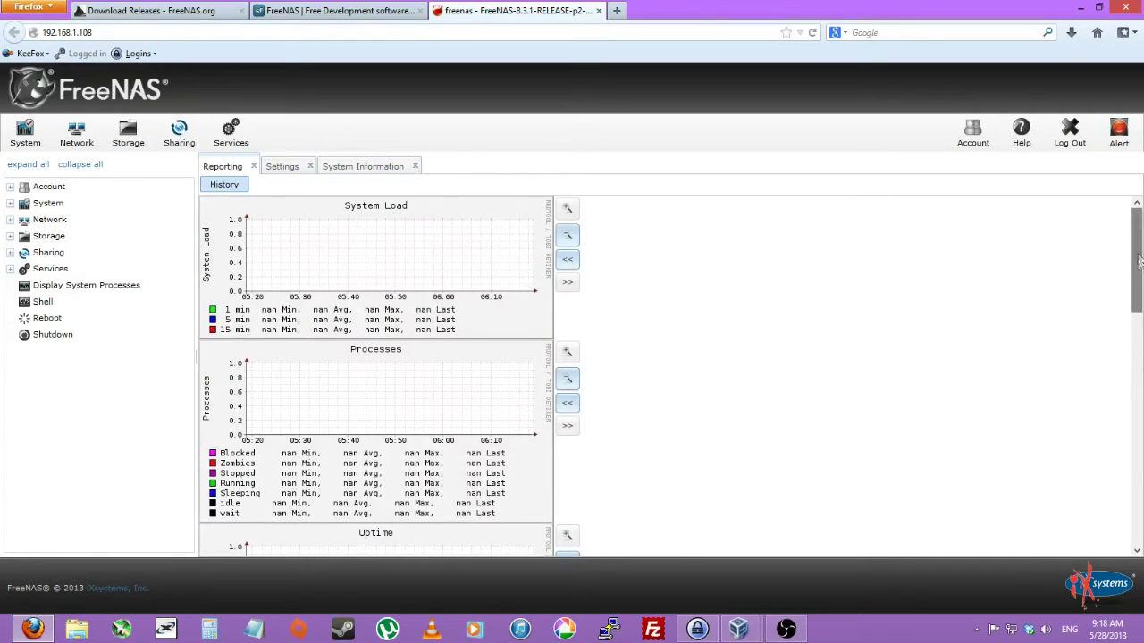
pyautogui.moveTo(1133, 255); pyautogui.dragTo(1135, 518)
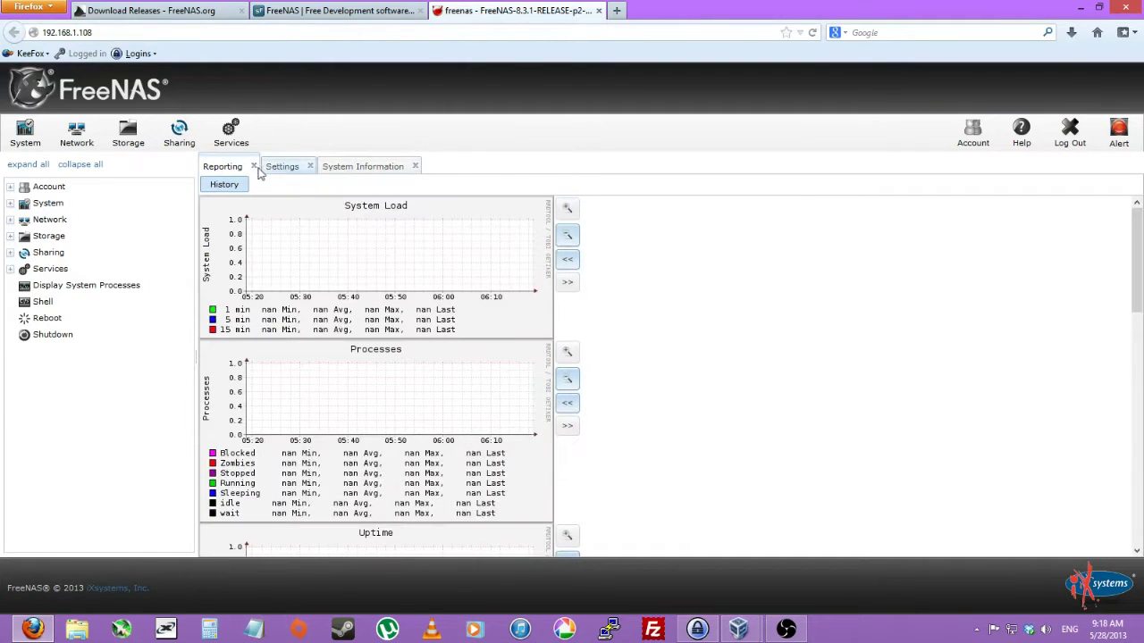
pyautogui.click(253, 167)
pyautogui.click(254, 167)
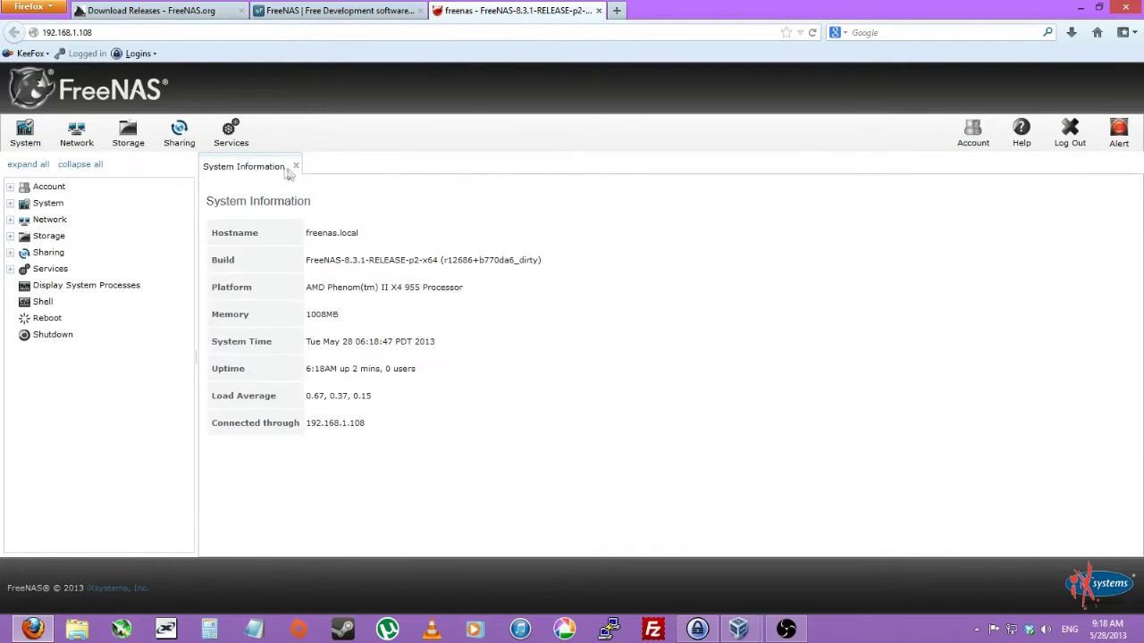
pyautogui.click(295, 168)
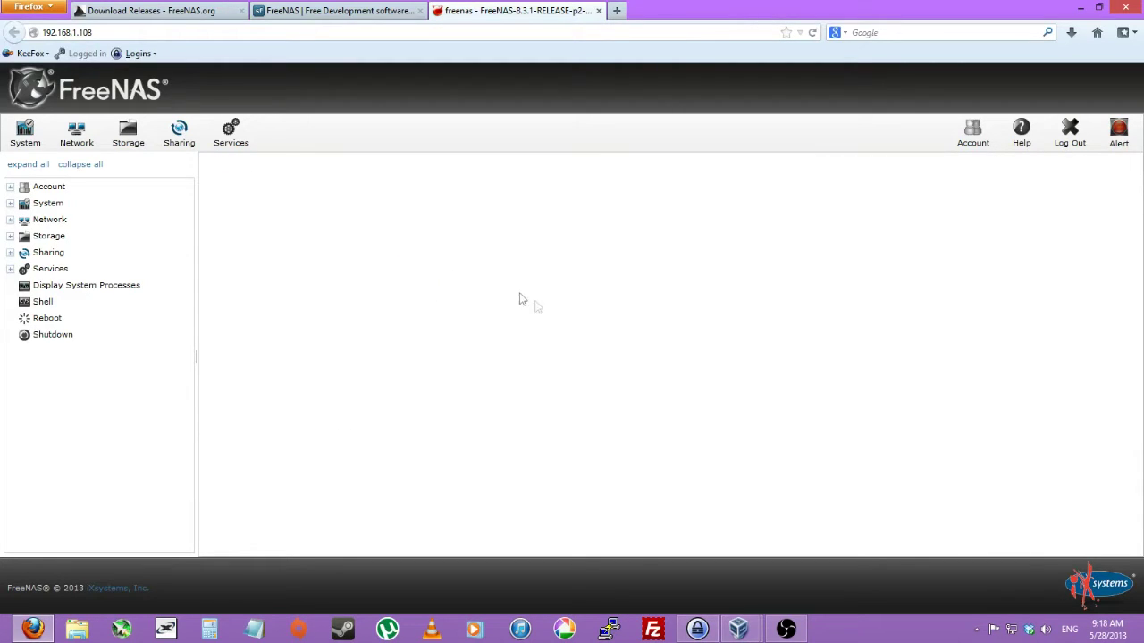
# Copy the 192.168.1.1 default route from Network Summary into IPv4 Default Gateway and save.
pyautogui.click(87, 136)
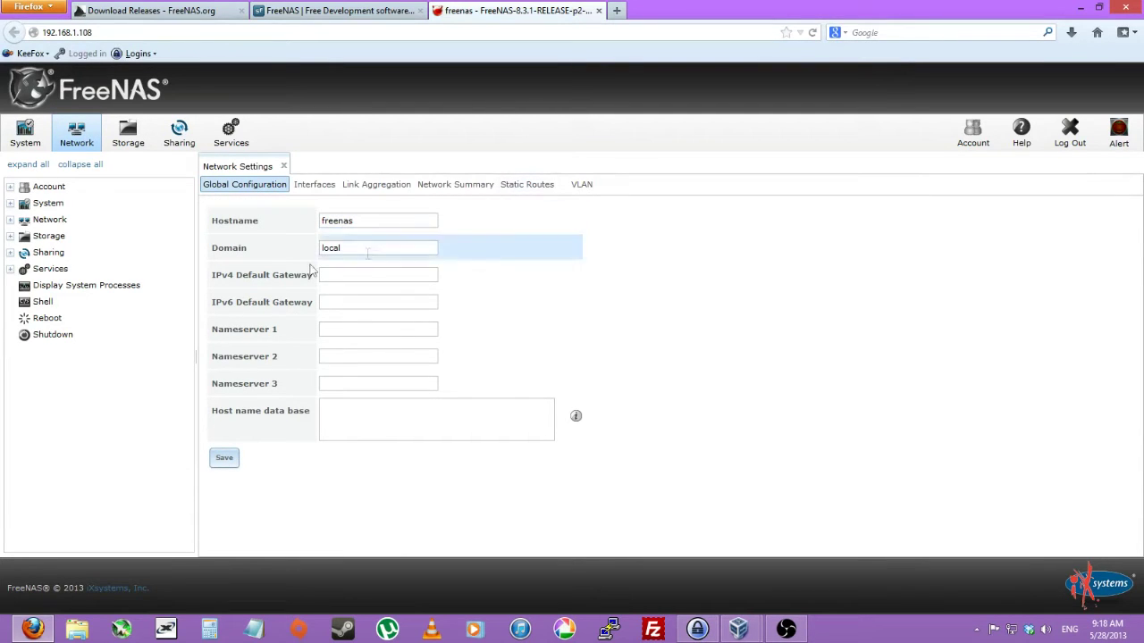
pyautogui.moveTo(251, 275); pyautogui.dragTo(315, 275)
pyautogui.click(445, 188)
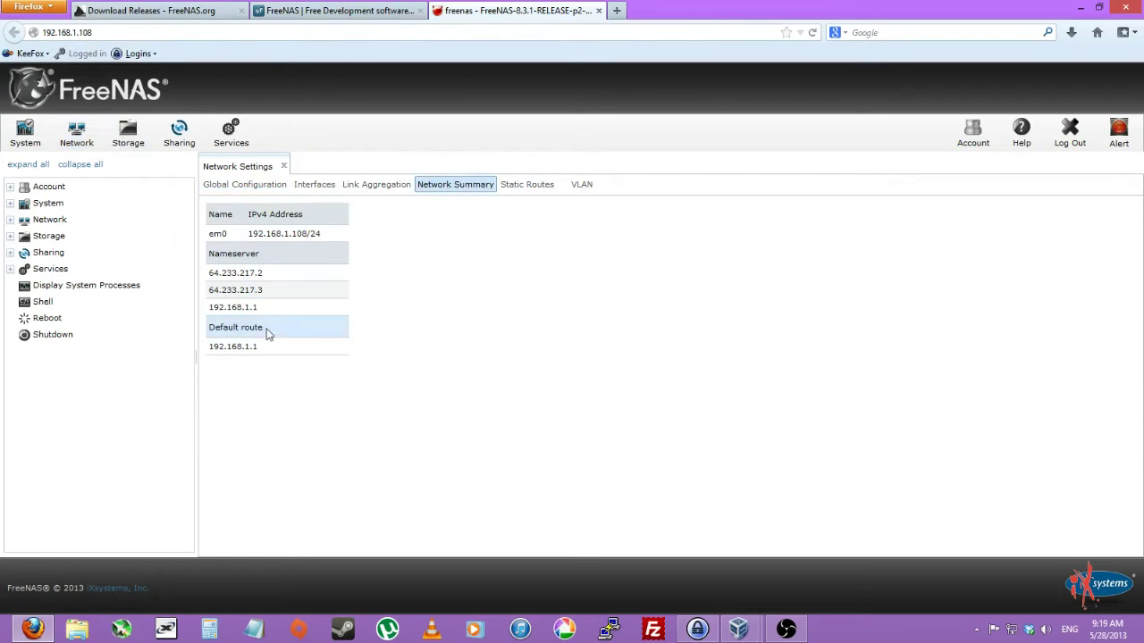
pyautogui.moveTo(265, 332); pyautogui.dragTo(204, 351)
pyautogui.hotkey('ctrl', 'c')
pyautogui.click(268, 187)
pyautogui.click(379, 279)
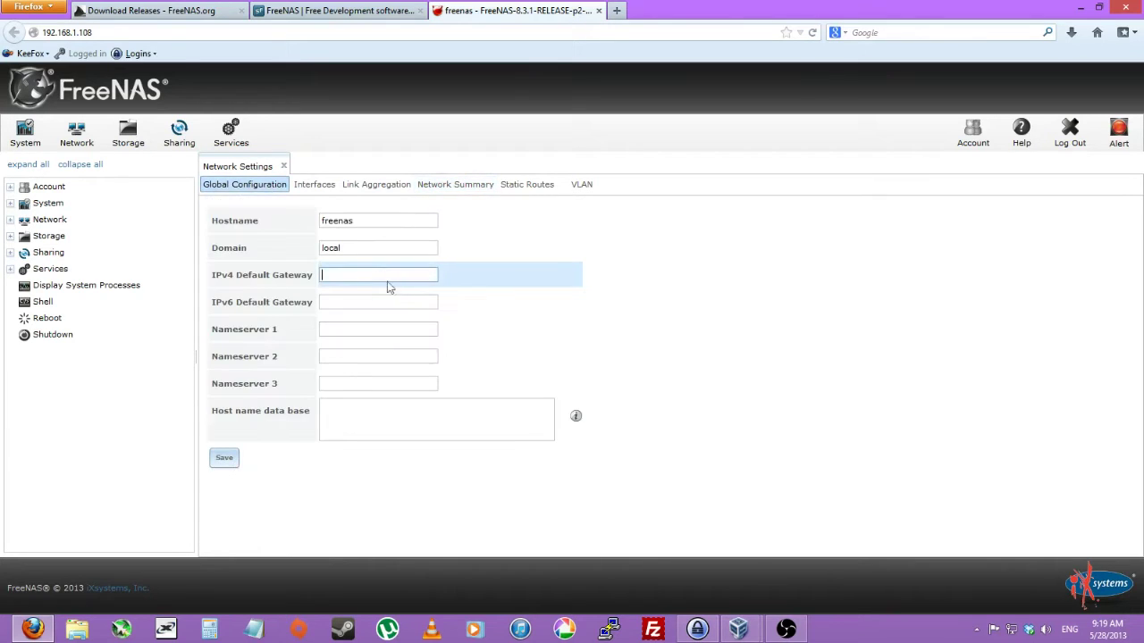
pyautogui.hotkey('ctrl', 'v')
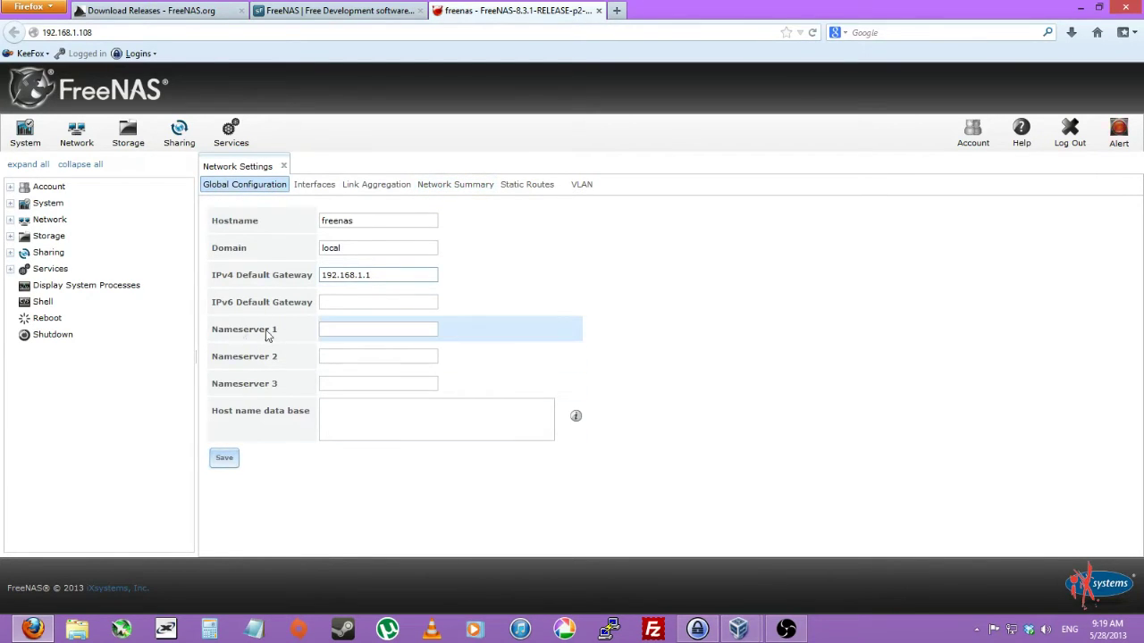
pyautogui.click(229, 460)
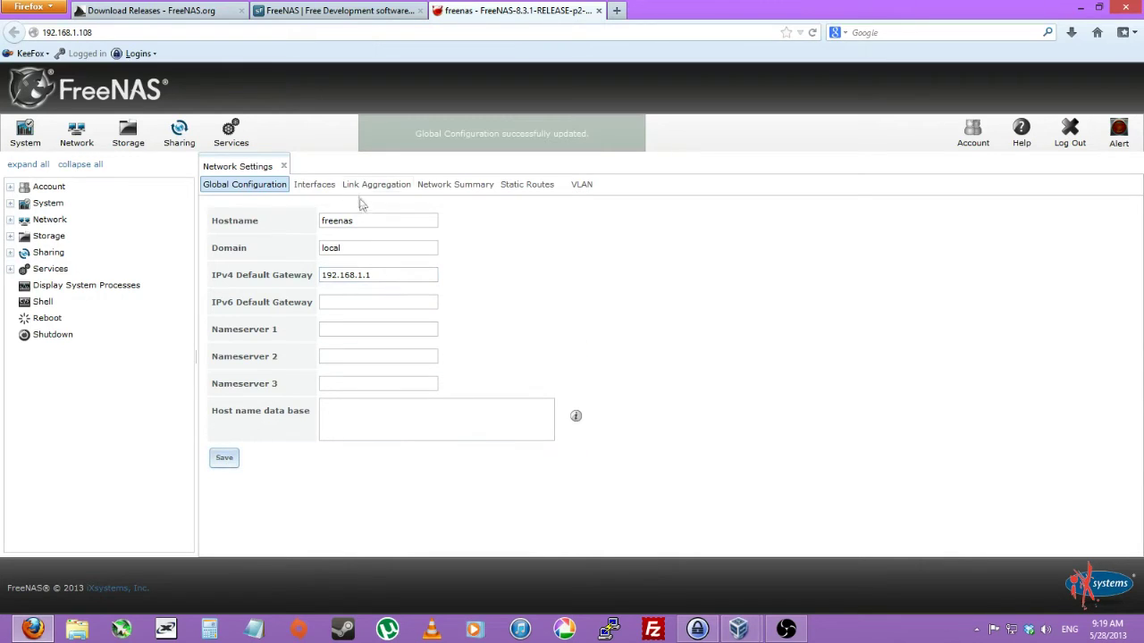
pyautogui.click(327, 188)
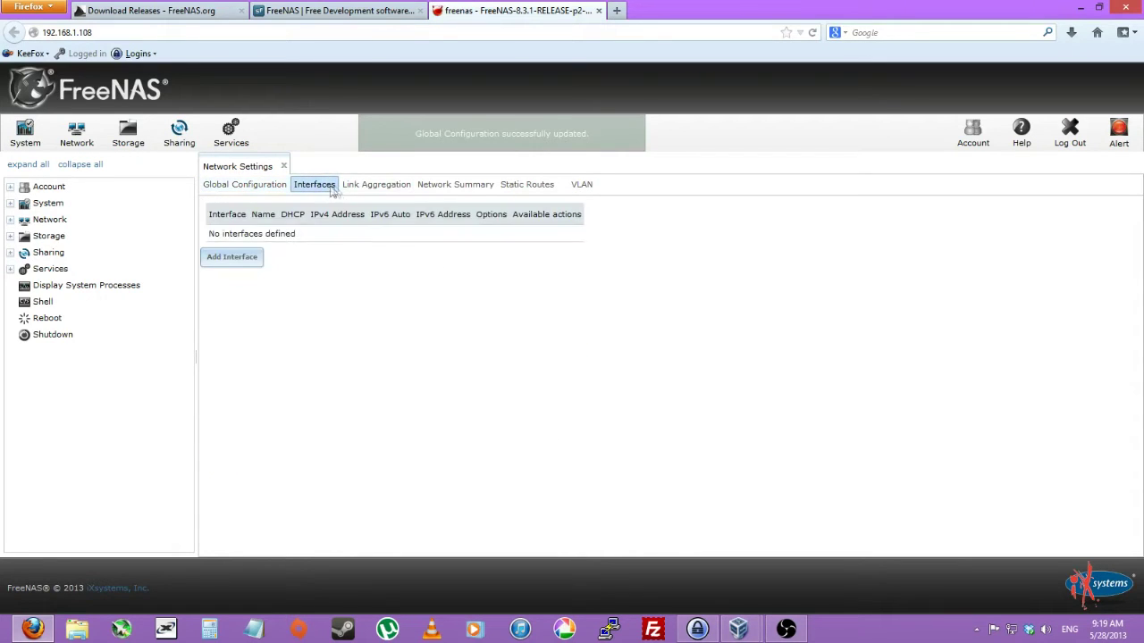
# Add interface em0 named LAN with static IPv4 192.168.1.108 and a /24 netmask.
pyautogui.click(226, 265)
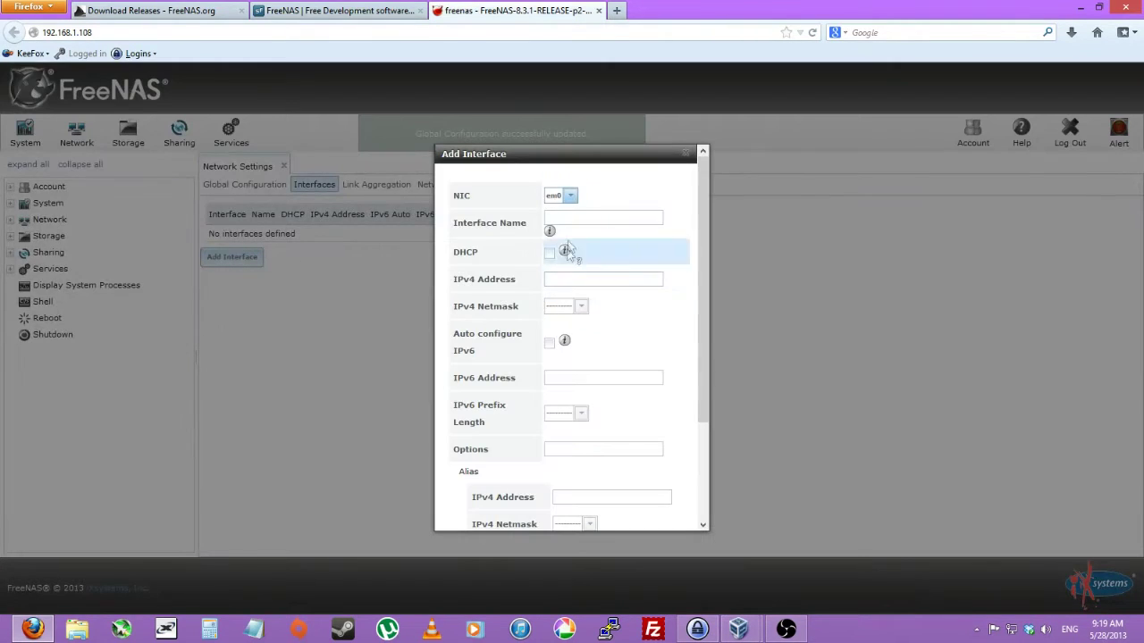
pyautogui.click(568, 222)
pyautogui.write('LAN')
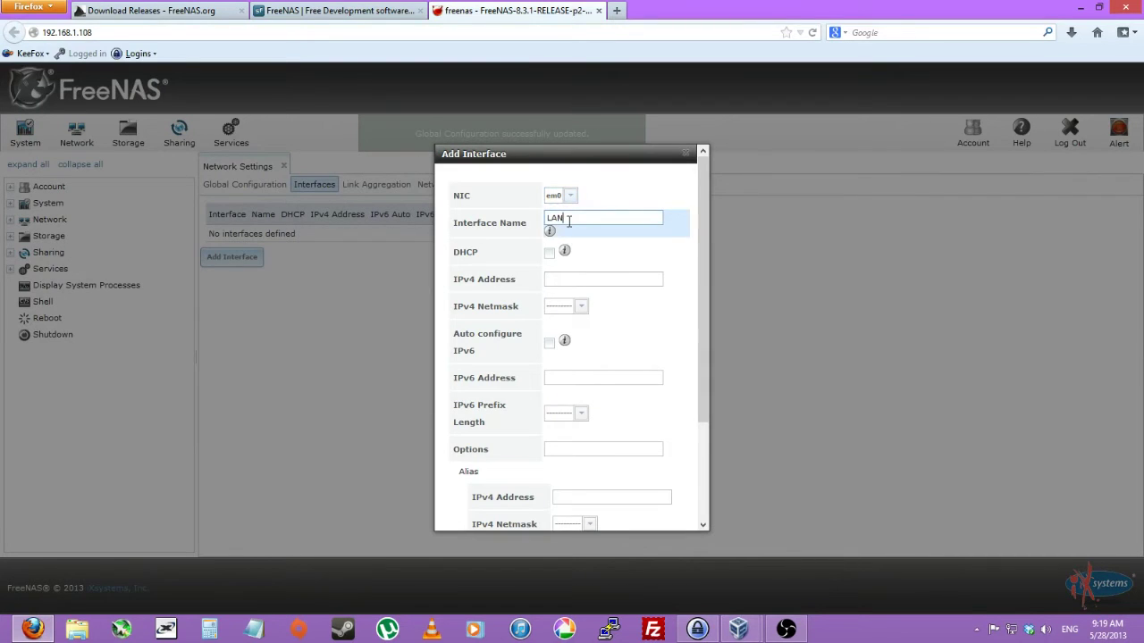
pyautogui.press('Tab')
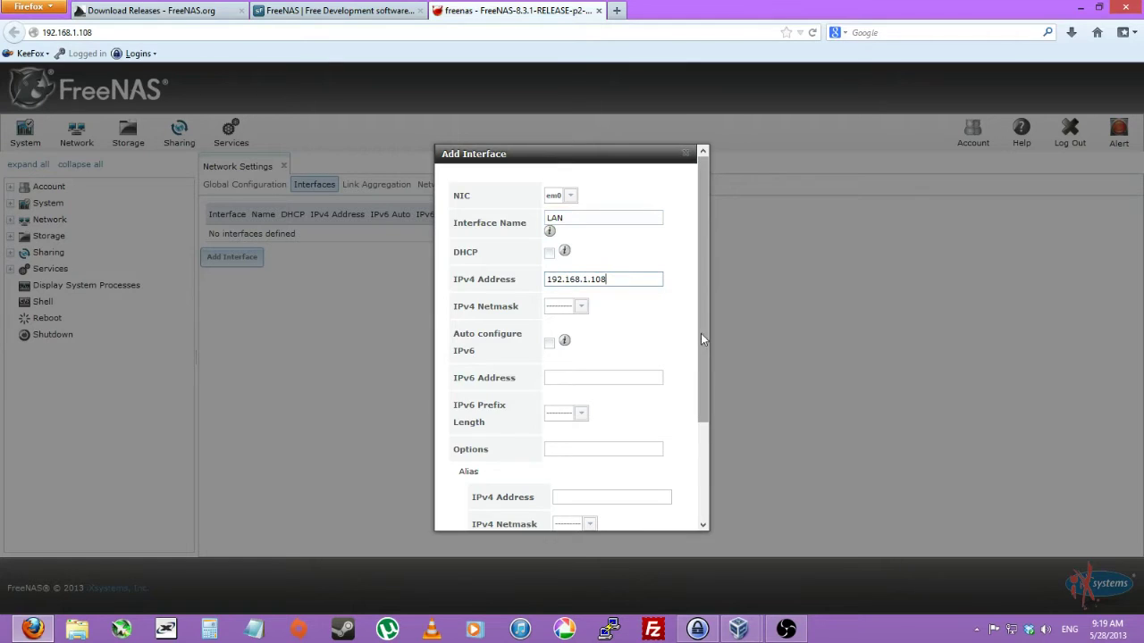
pyautogui.moveTo(700, 333); pyautogui.dragTo(698, 366)
pyautogui.click(580, 270)
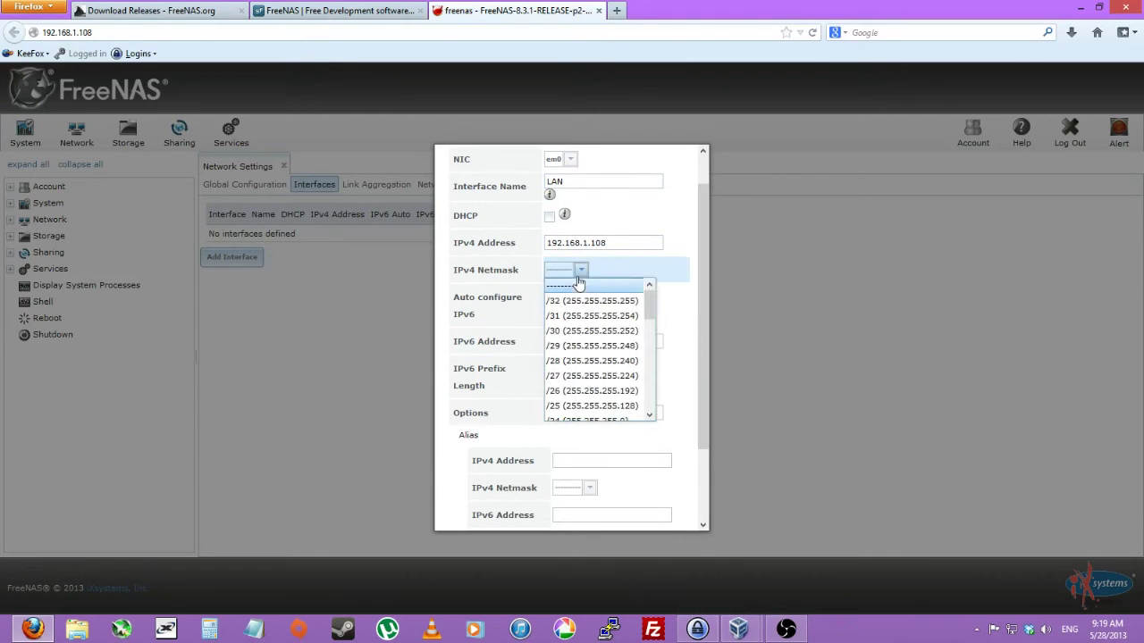
pyautogui.scroll(-1, 610, 388)
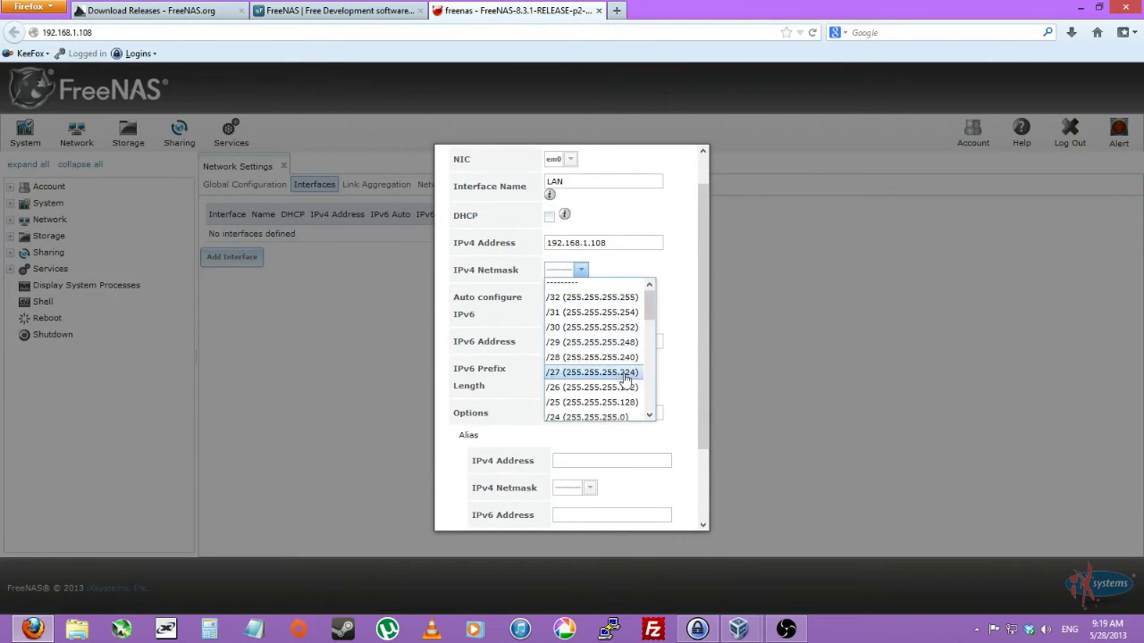
pyautogui.click(610, 390)
pyautogui.moveTo(705, 393); pyautogui.dragTo(623, 501)
pyautogui.click(464, 510)
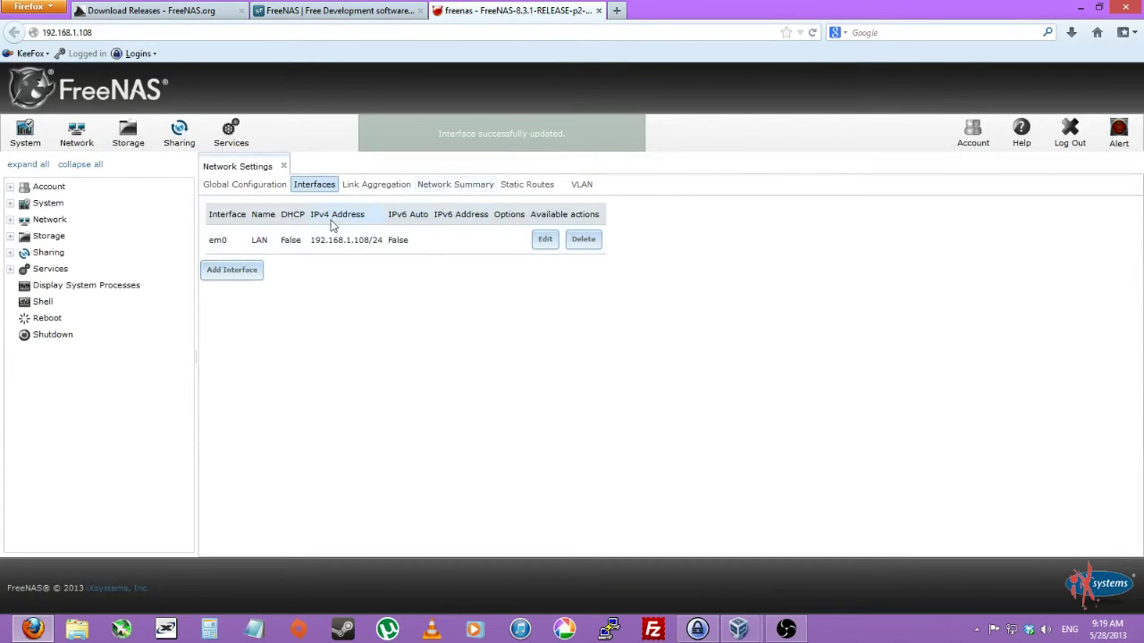
# Use Volume Manager to build a ZFS volume called storage on disk ada1.
pyautogui.click(128, 135)
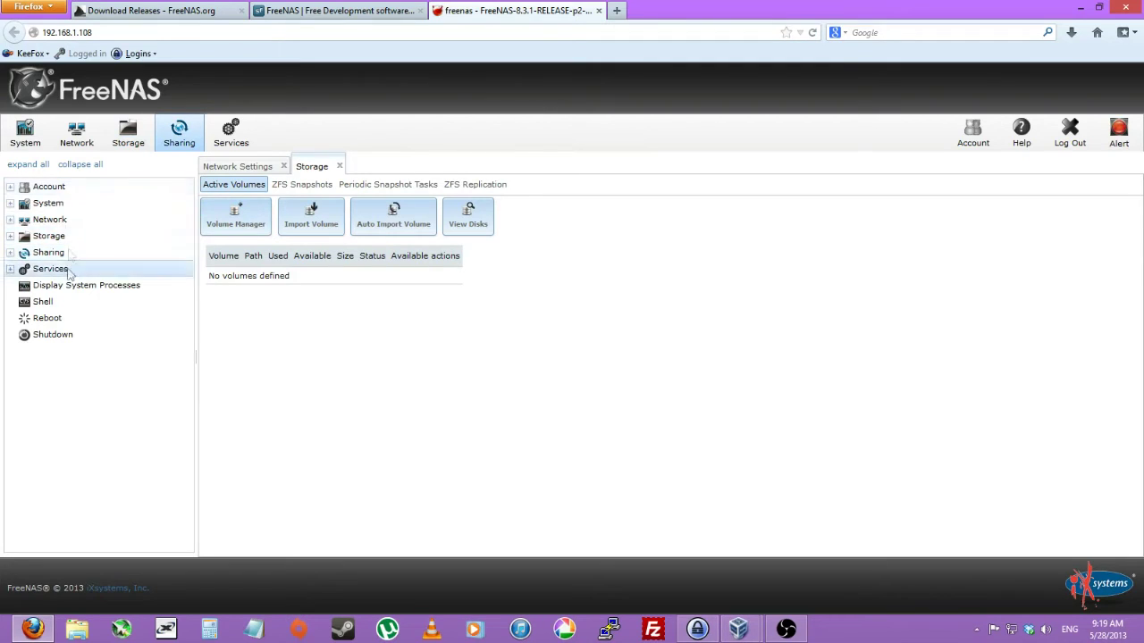
pyautogui.click(263, 235)
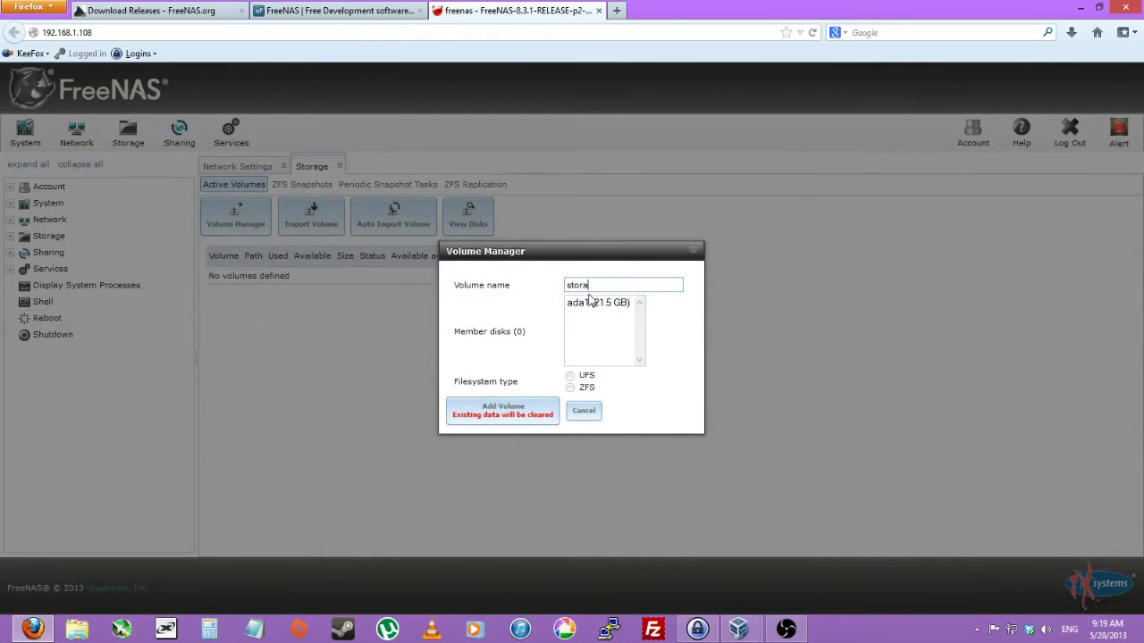
pyautogui.click(597, 306)
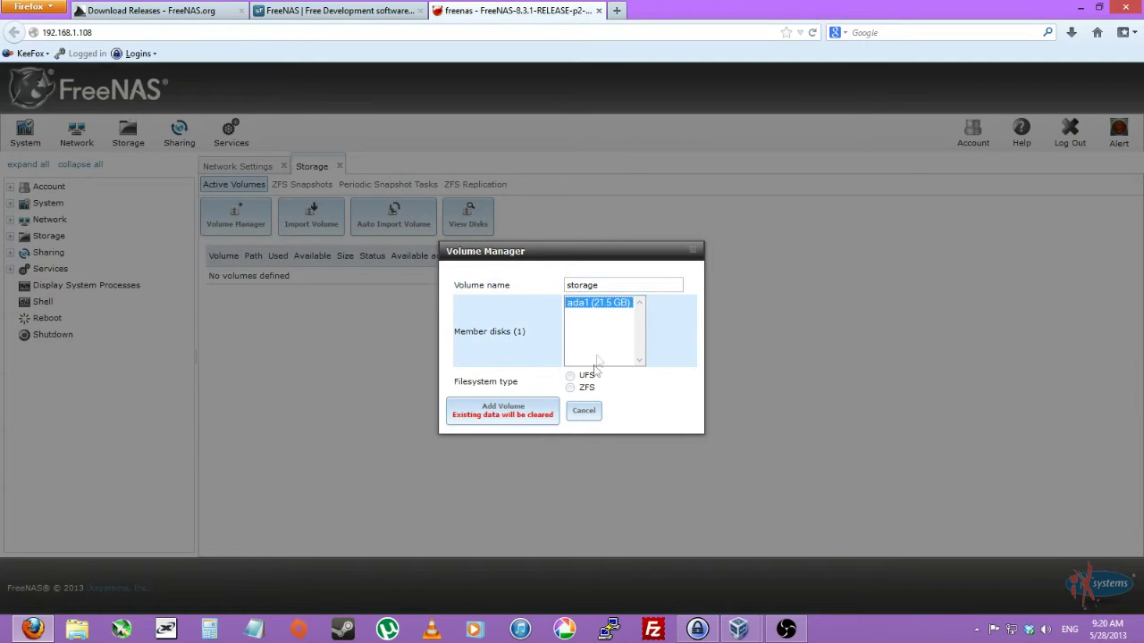
pyautogui.click(571, 388)
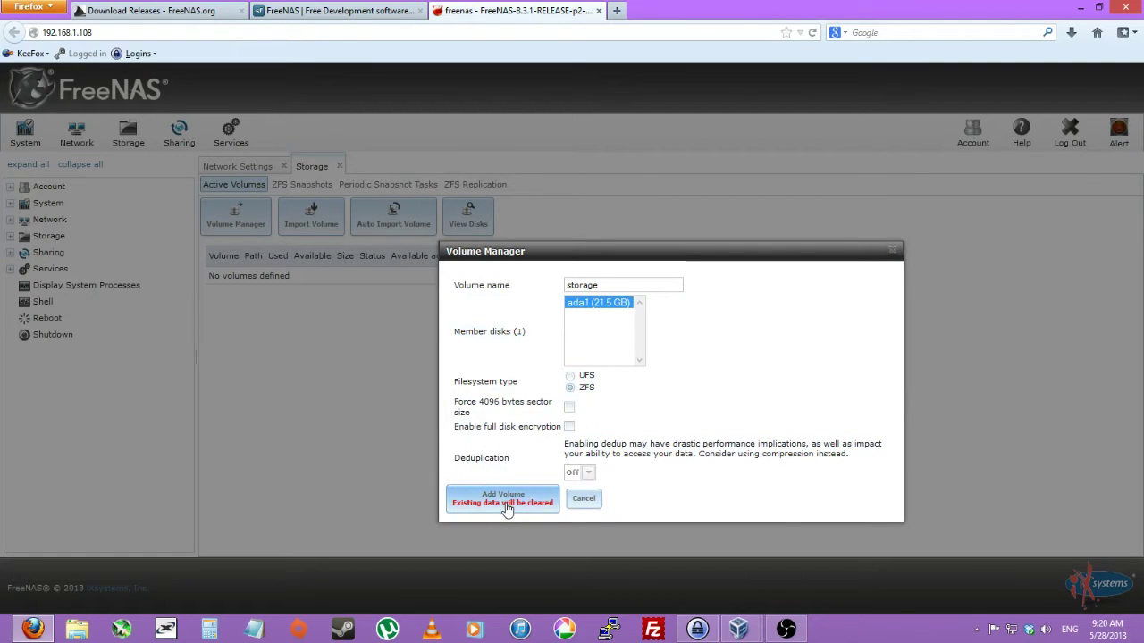
pyautogui.click(506, 505)
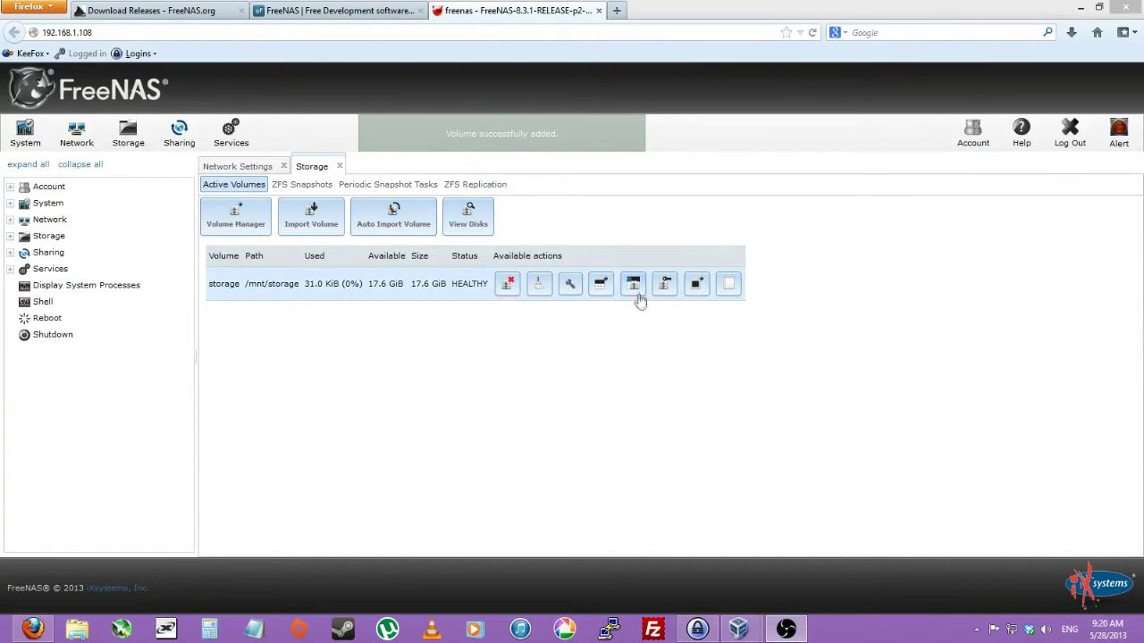
# Create the common dataset in storage and begin a second dataset named for the user.
pyautogui.click(601, 284)
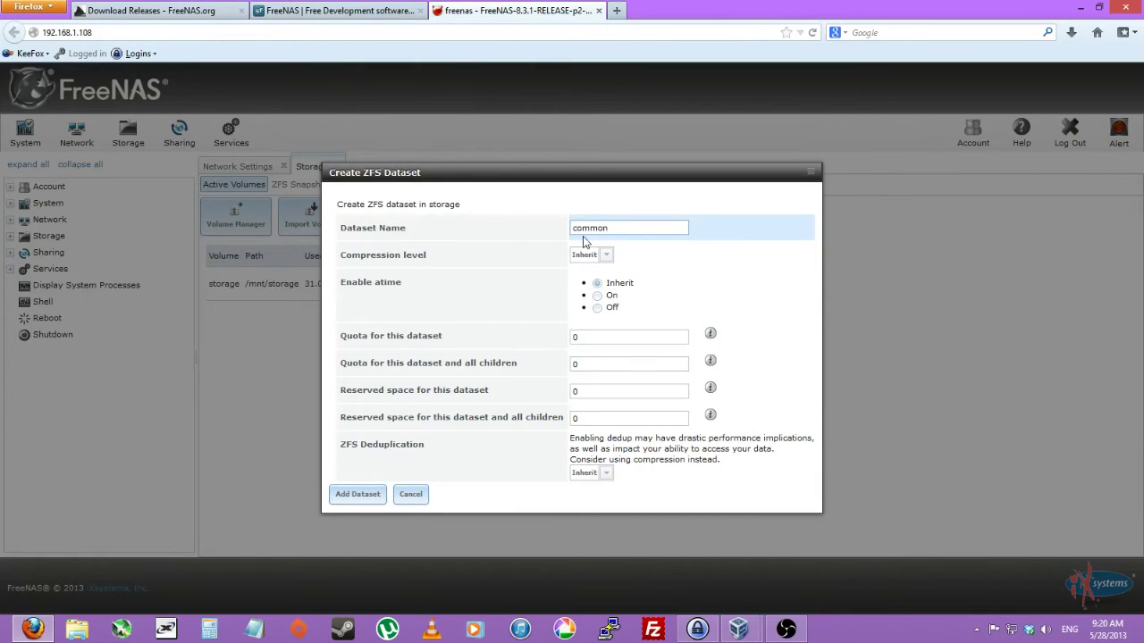
pyautogui.click(381, 496)
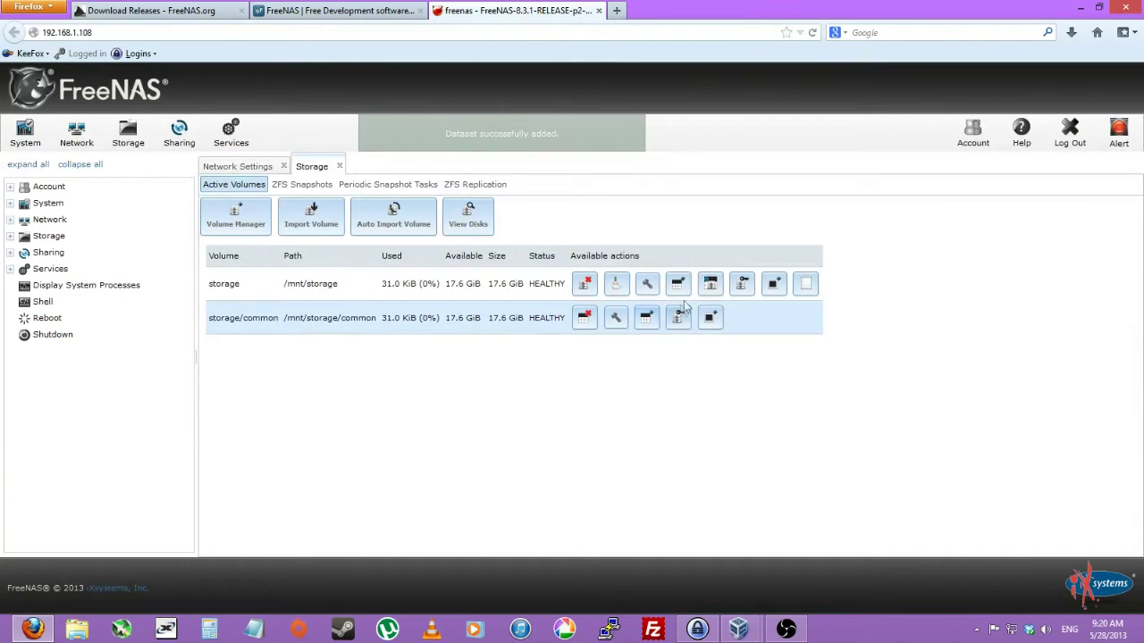
pyautogui.click(678, 285)
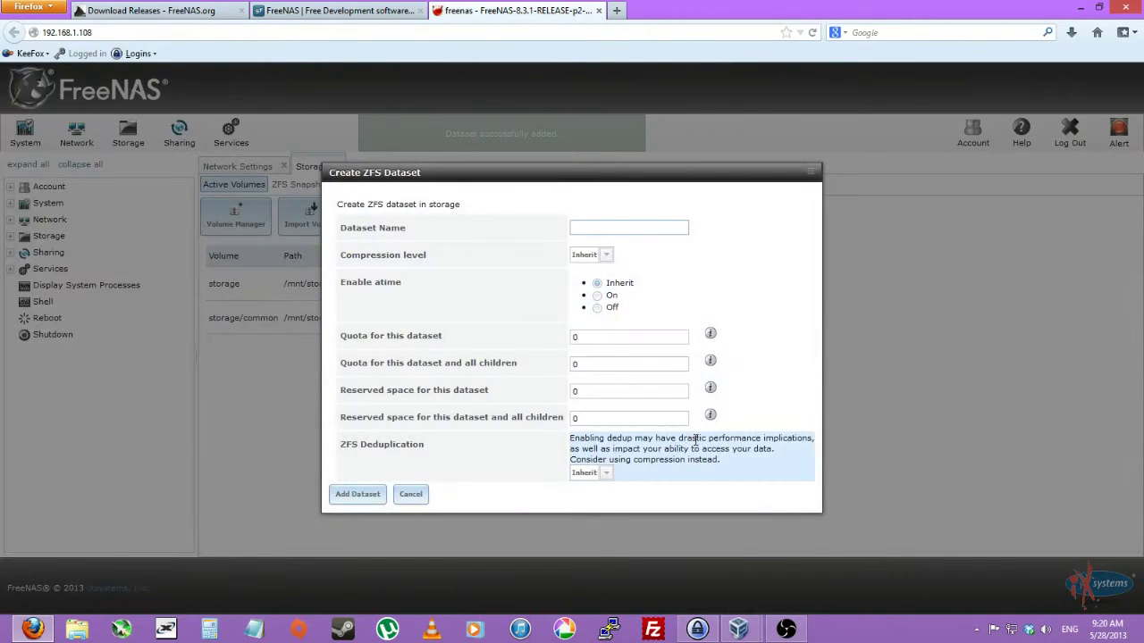
pyautogui.write('kevin')
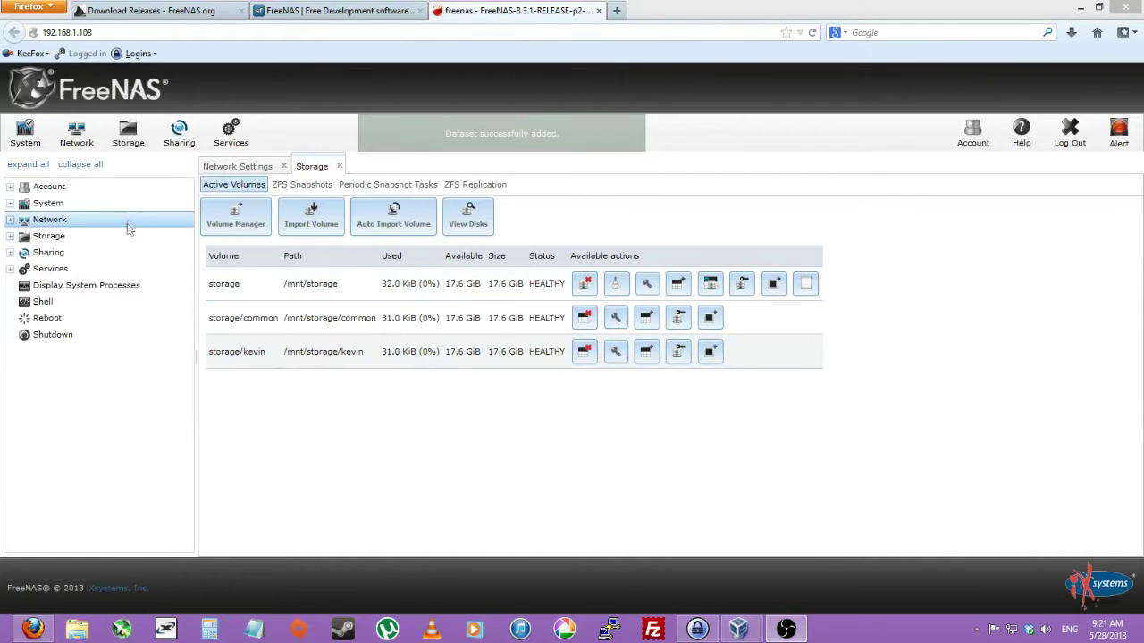
# Start a new user and remove others' read and execute access on its home directory.
pyautogui.click(107, 186)
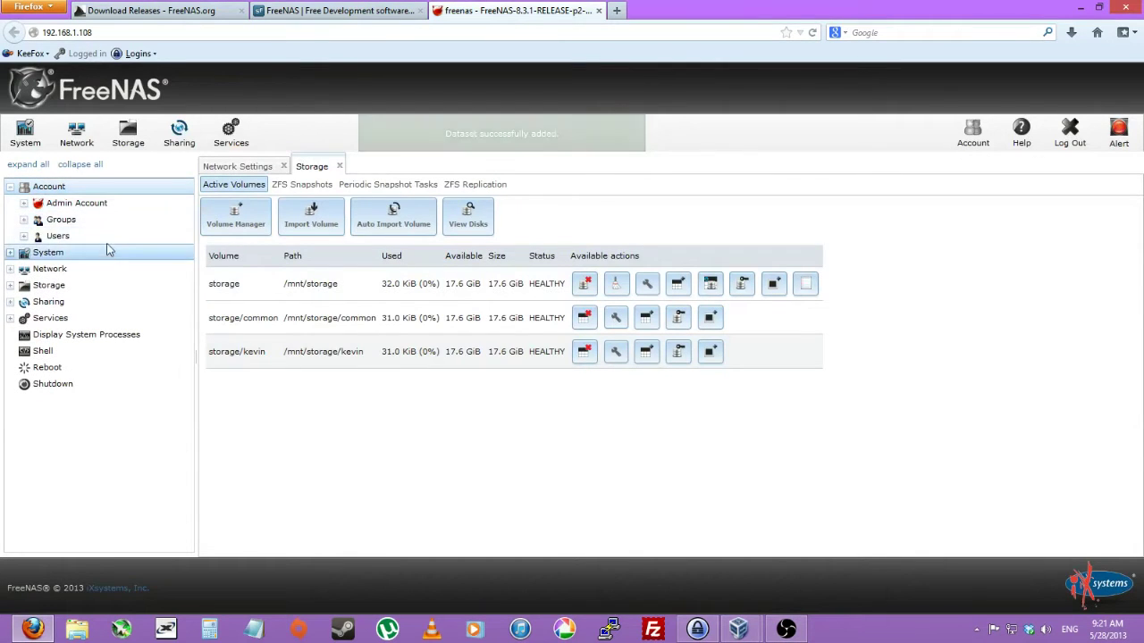
pyautogui.click(103, 236)
pyautogui.click(108, 257)
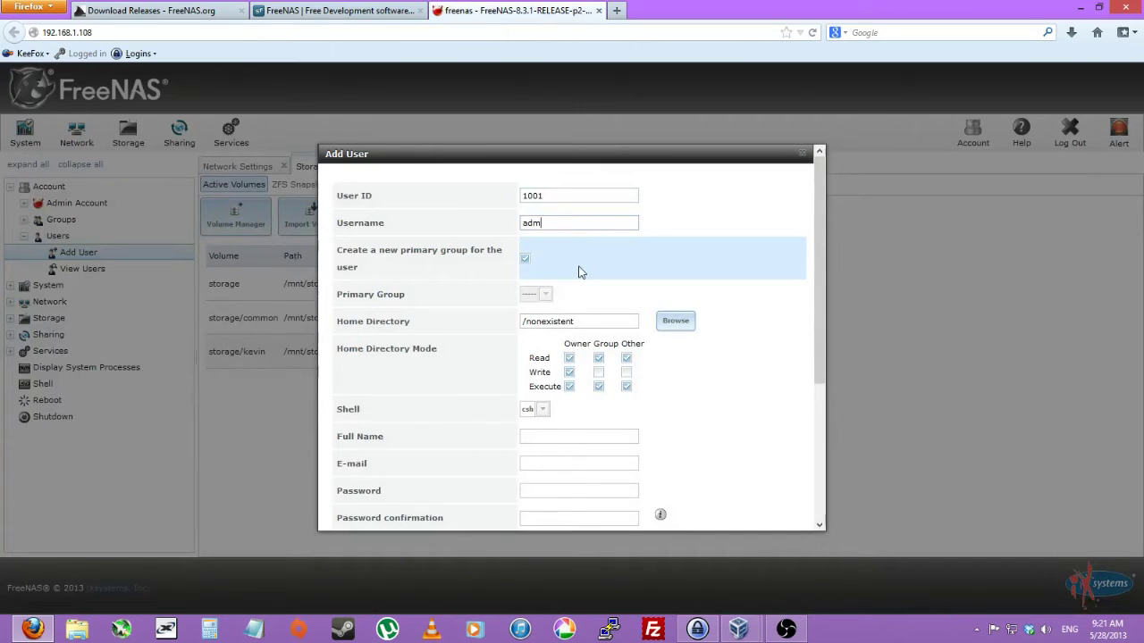
pyautogui.click(625, 359)
pyautogui.click(626, 386)
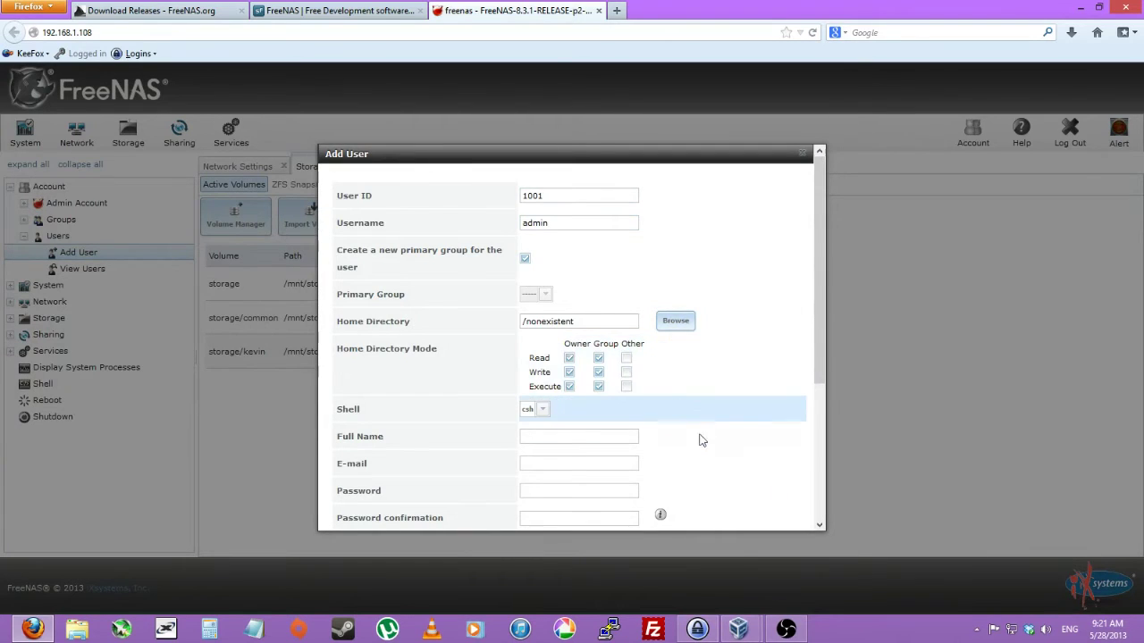
# Fill in the admin user's full name, e-mail and password, save, and start another user.
pyautogui.scroll(-2, 821, 497)
pyautogui.scroll(-3, 809, 487)
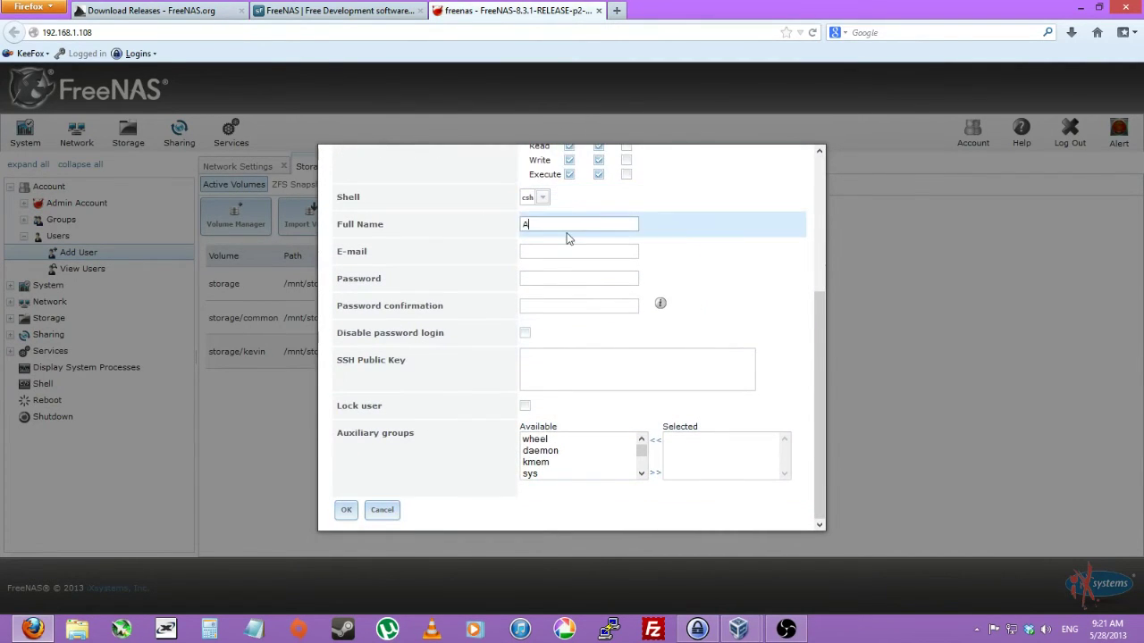
pyautogui.write('n')
pyautogui.press('Tab')
pyautogui.write('a')
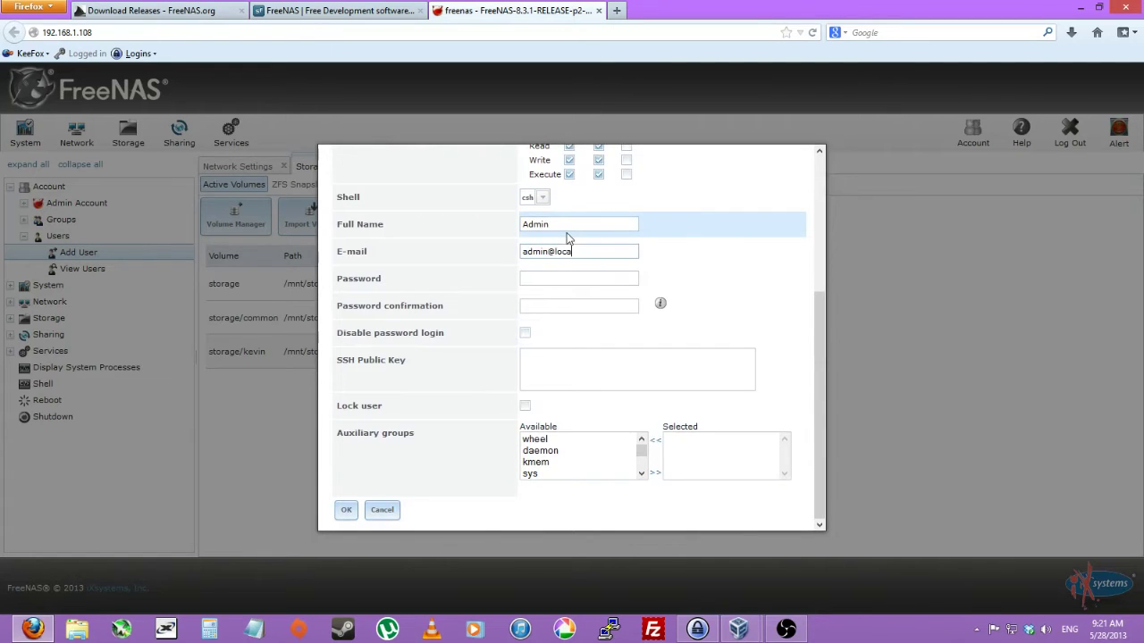
pyautogui.press('BackSpace')
pyautogui.press('BackSpace')
pyautogui.press('BackSpace')
pyautogui.write('l.local')
pyautogui.press('Tab')
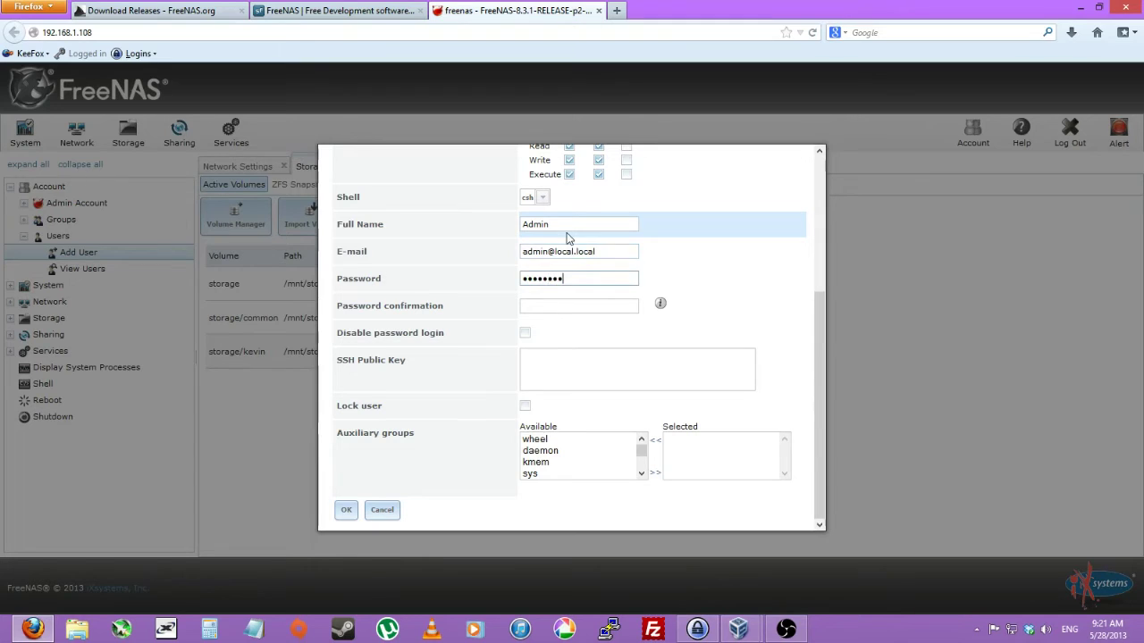
pyautogui.press('BackSpace')
pyautogui.press('BackSpace')
pyautogui.press('BackSpace')
pyautogui.press('BackSpace')
pyautogui.press('BackSpace')
pyautogui.press('BackSpace')
pyautogui.write('pass')
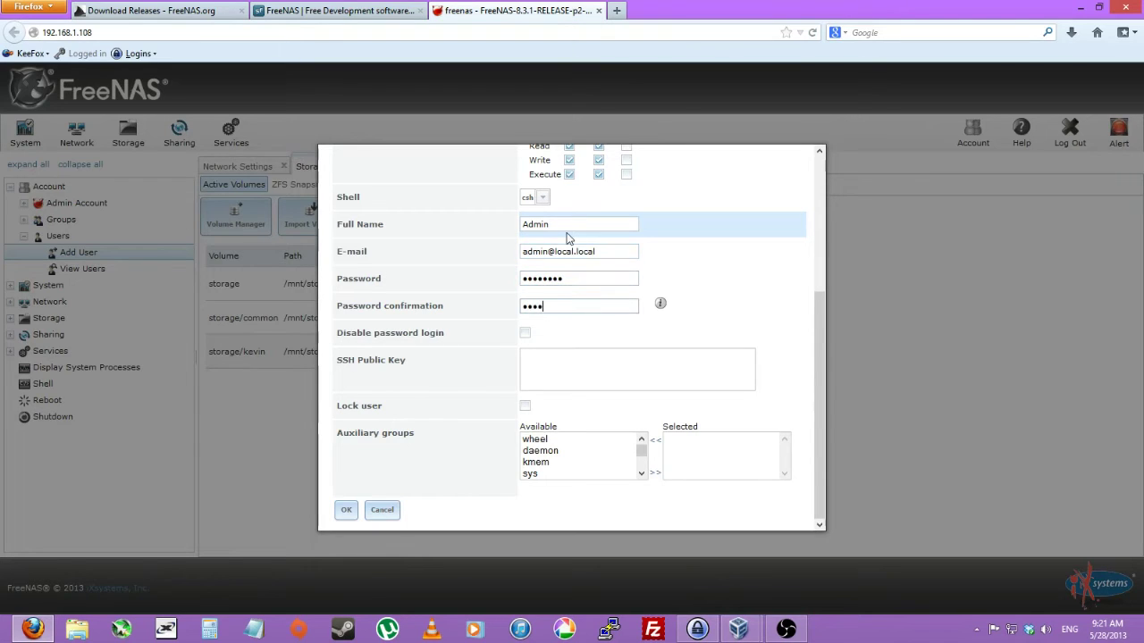
pyautogui.click(341, 514)
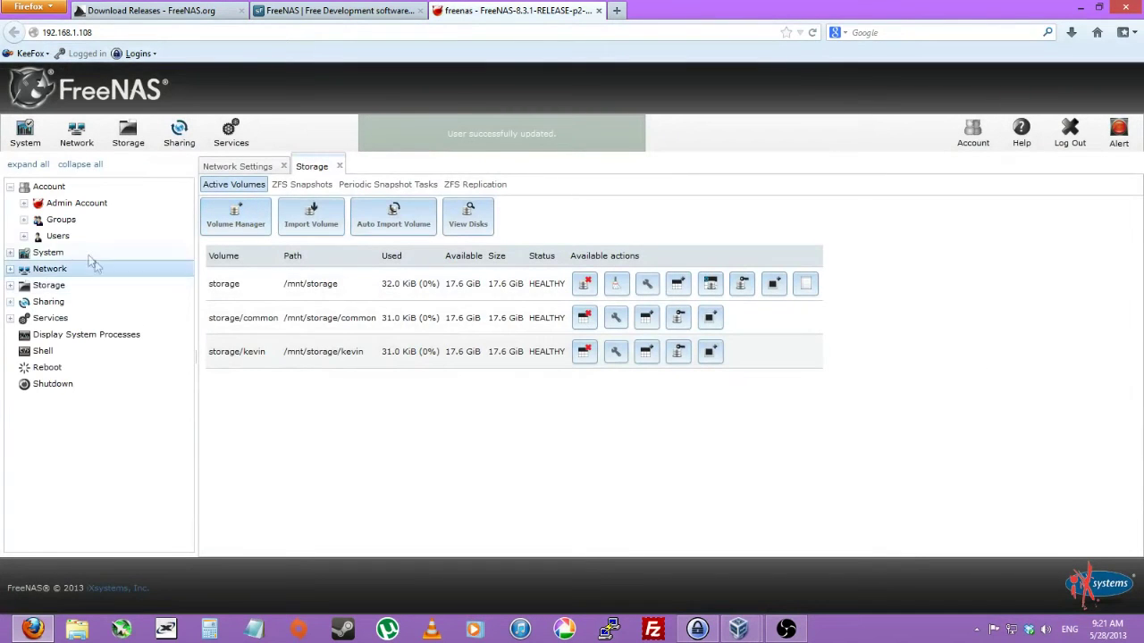
pyautogui.click(59, 236)
pyautogui.click(91, 267)
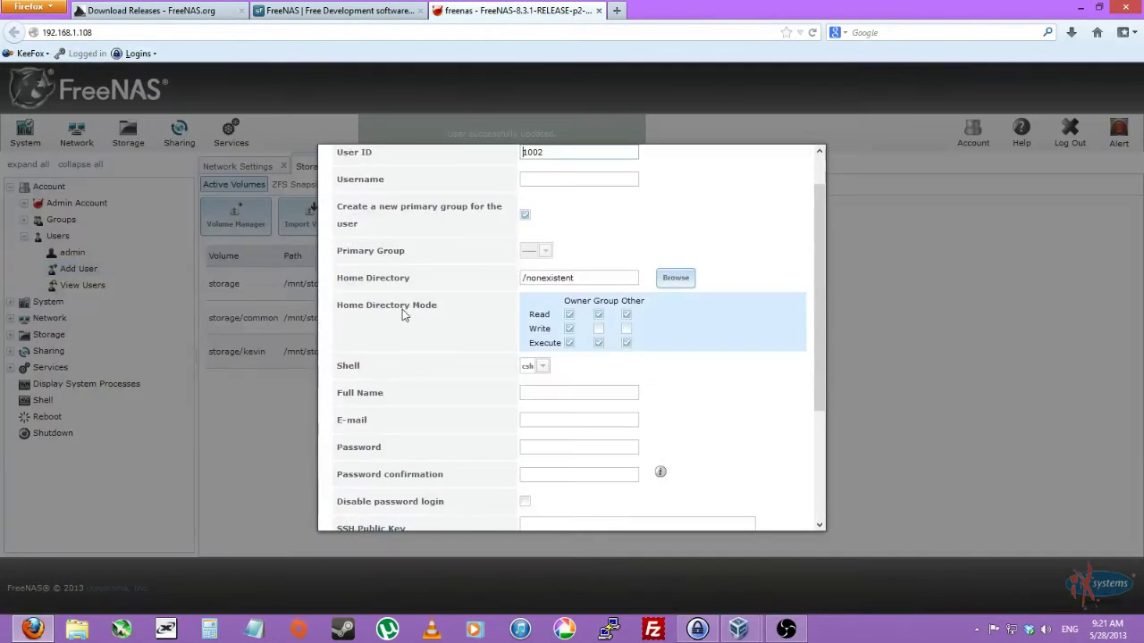
# Enter the second username and pick its dataset under /mnt/storage as home directory.
pyautogui.write('kevin')
pyautogui.press('Tab')
pyautogui.press('Tab')
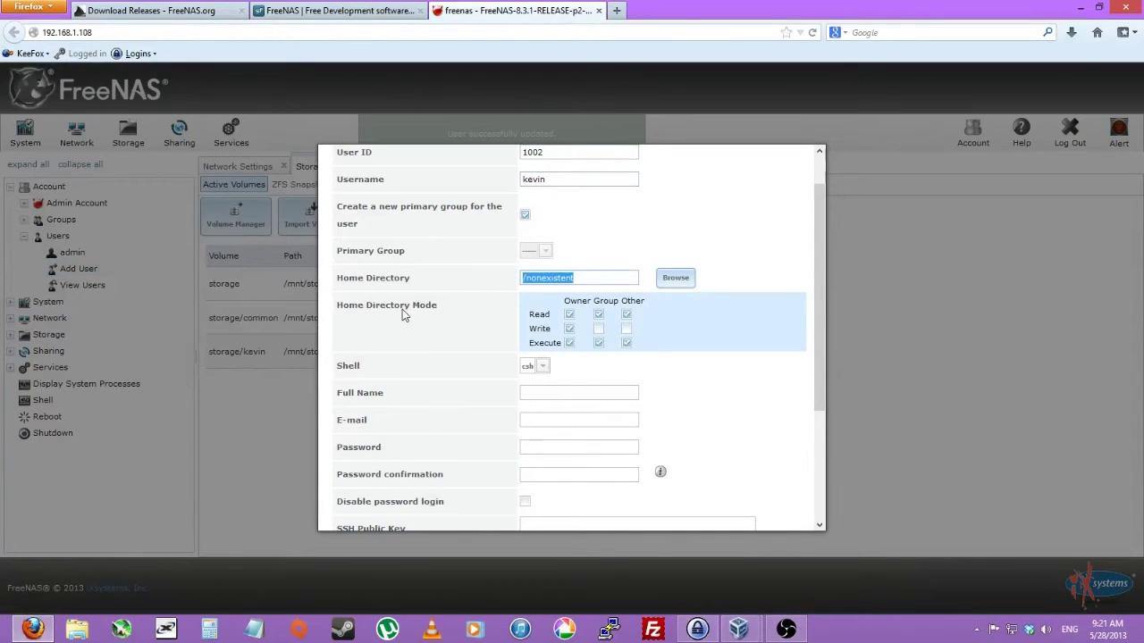
pyautogui.click(664, 281)
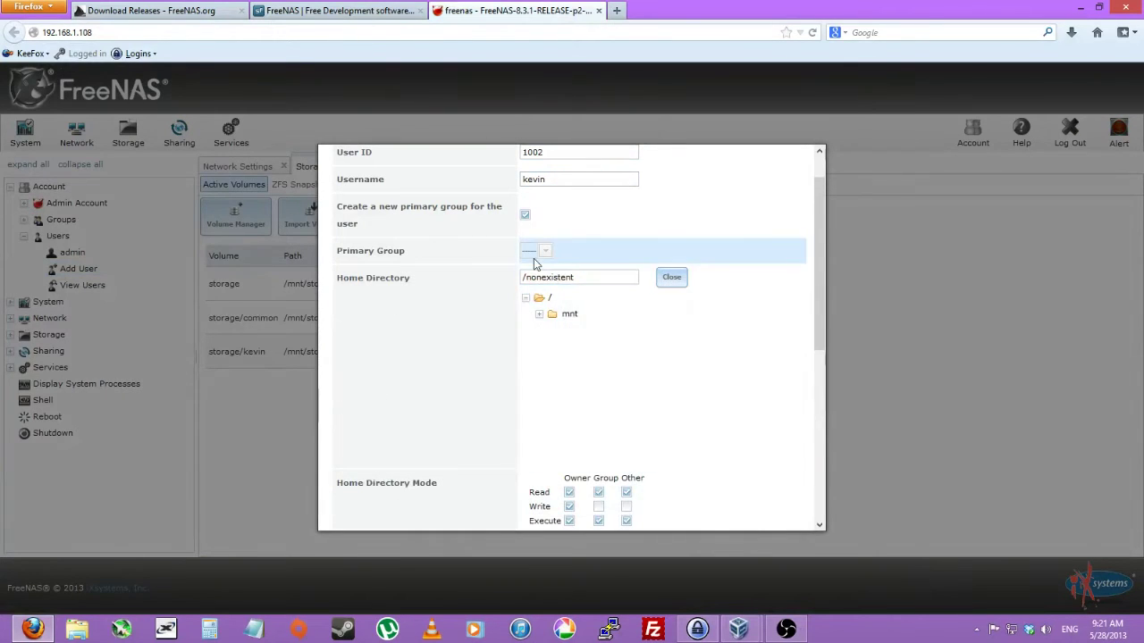
pyautogui.click(550, 316)
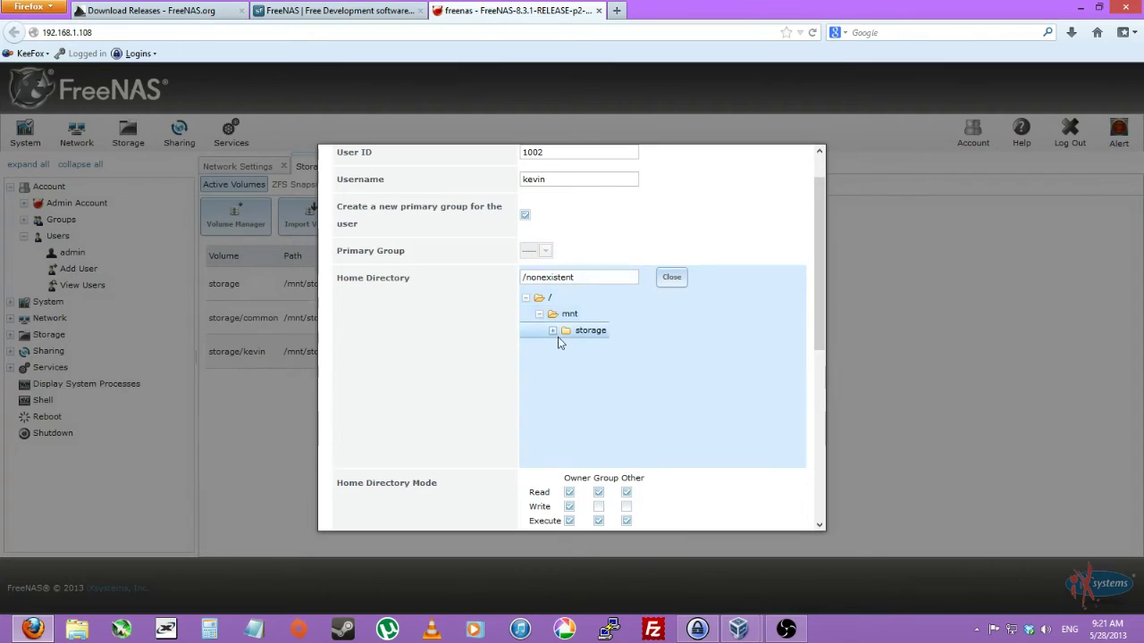
pyautogui.click(554, 336)
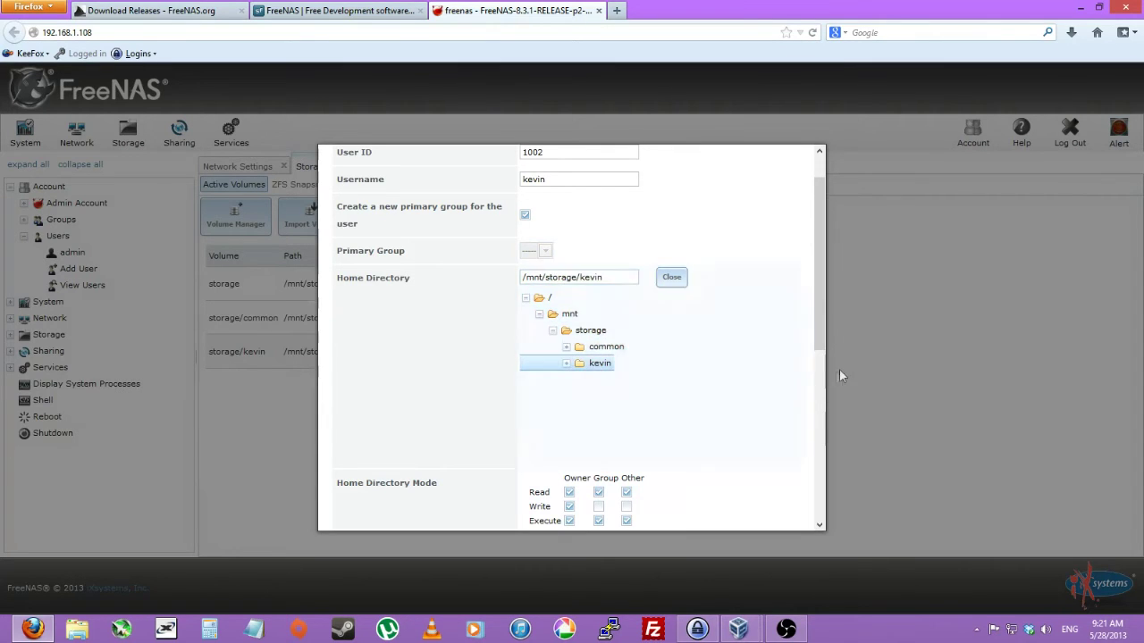
pyautogui.scroll(-3, 702, 358)
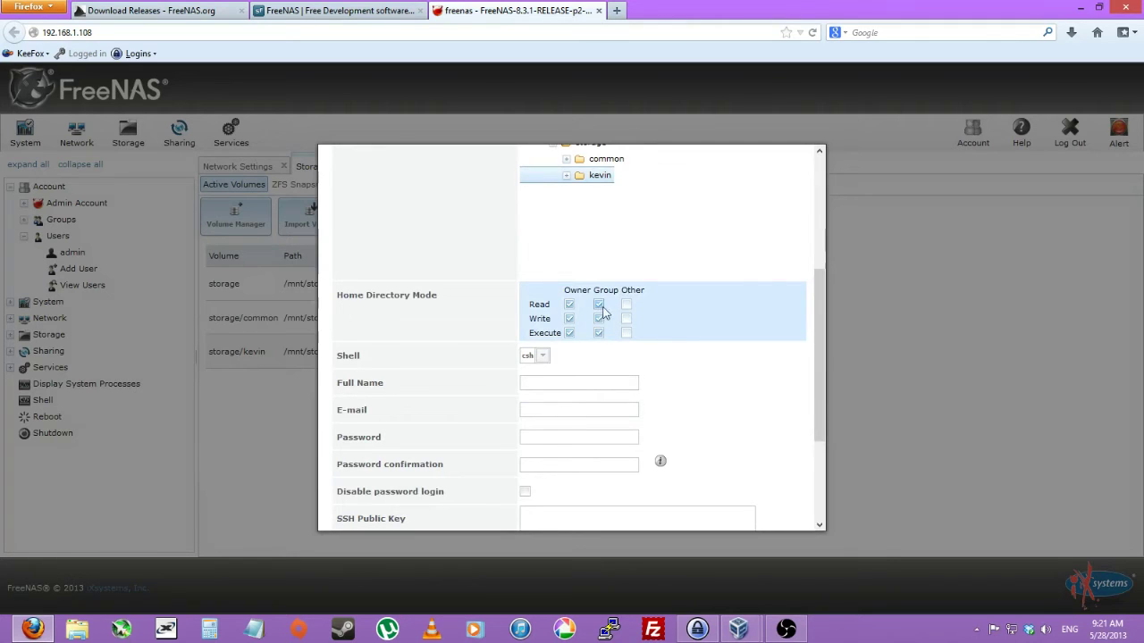
pyautogui.scroll(-2, 810, 349)
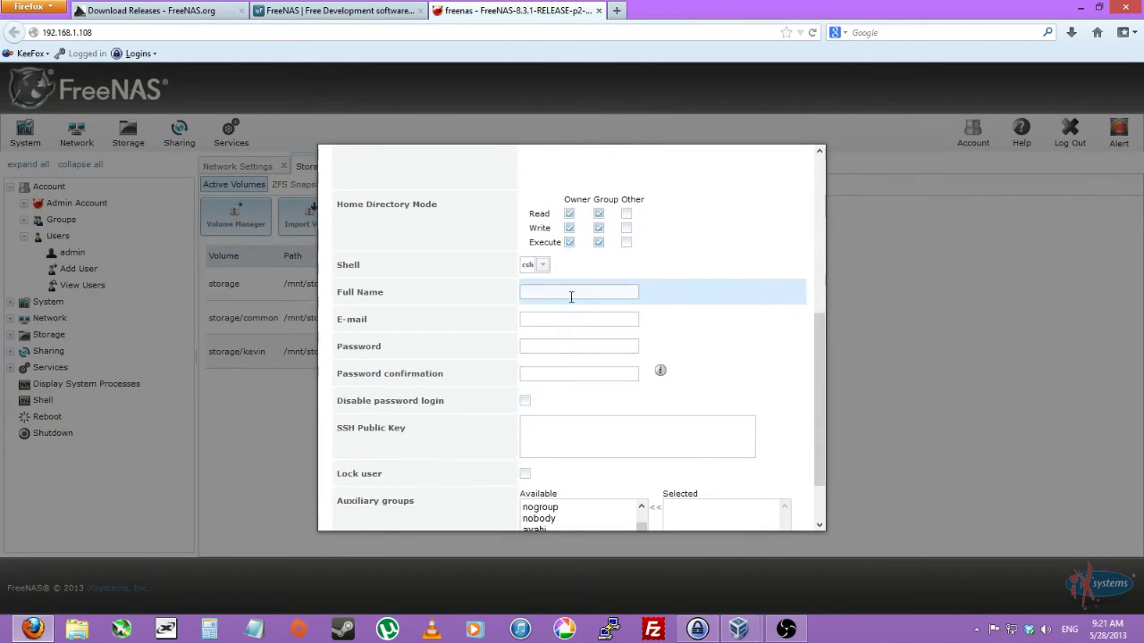
# Fill in the user's full name, e-mail, password and confirmation, then save the account.
pyautogui.write('in')
pyautogui.press('Tab')
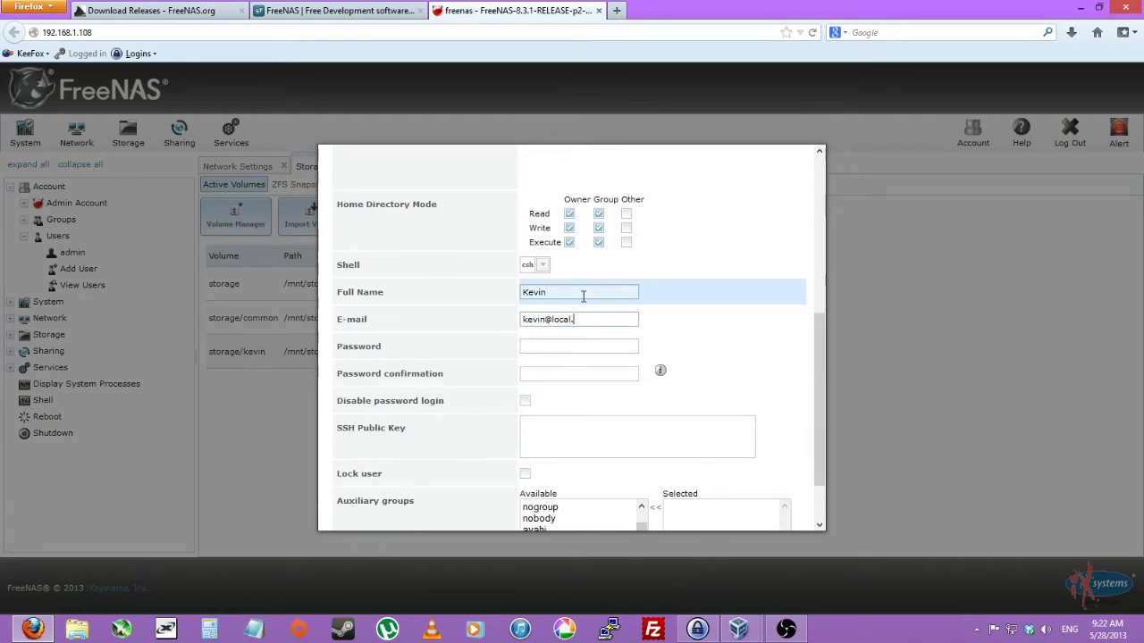
pyautogui.press('Tab')
pyautogui.write('password')
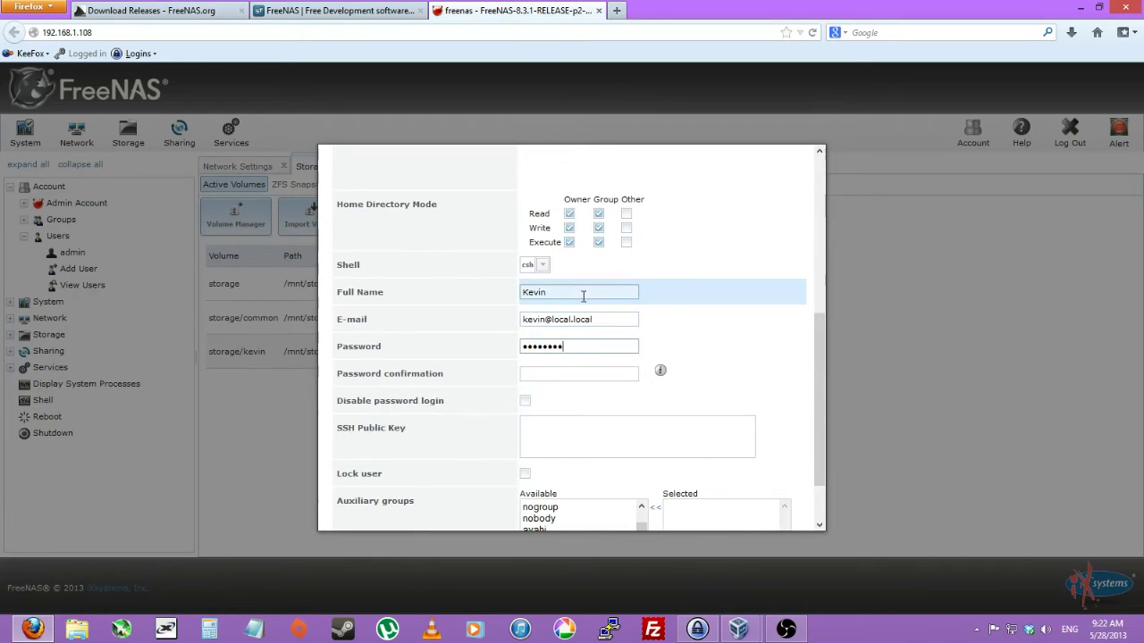
pyautogui.press('Tab')
pyautogui.write('pa')
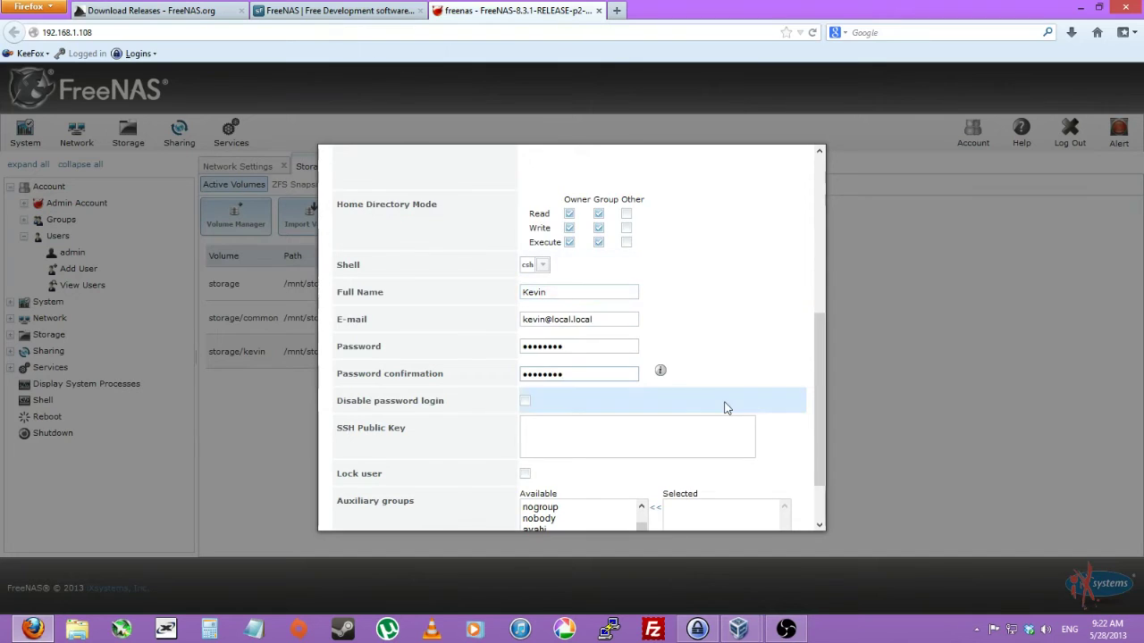
pyautogui.scroll(-2, 725, 403)
pyautogui.click(347, 511)
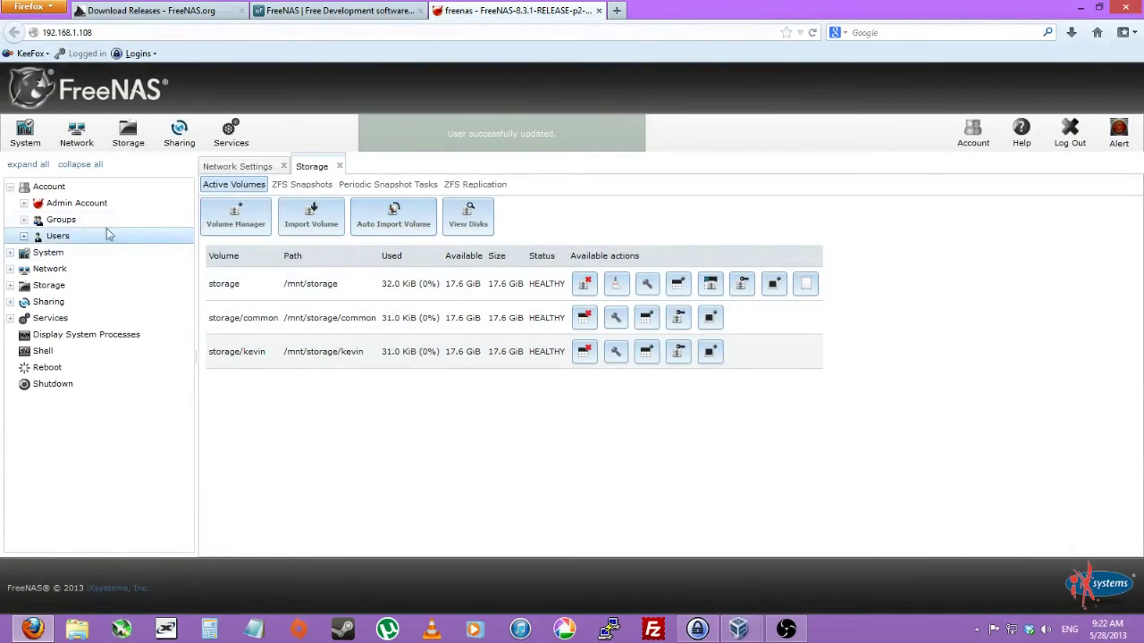
# Change the admin (and root) password, entered twice, then return to Active Volumes.
pyautogui.click(90, 205)
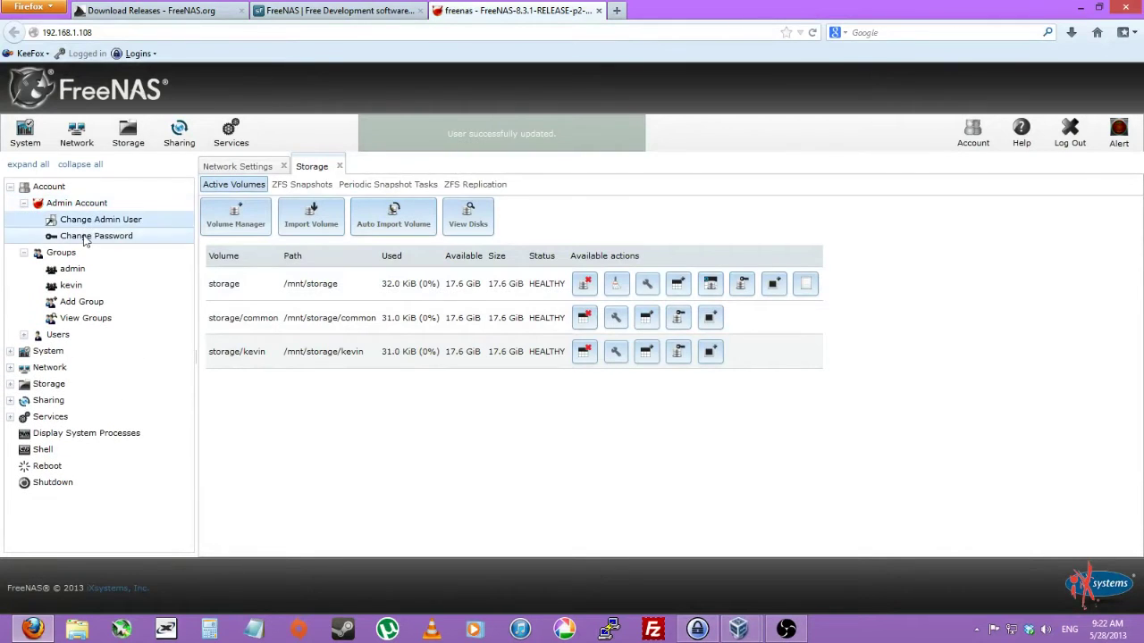
pyautogui.click(94, 237)
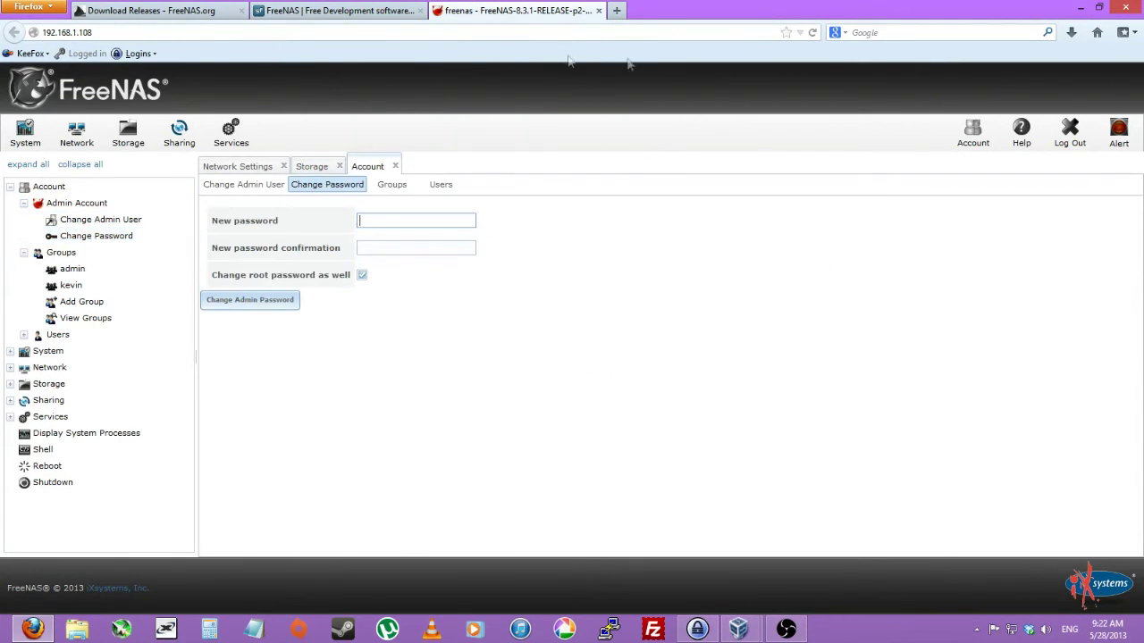
pyautogui.click(409, 217)
pyautogui.write('password')
pyautogui.press('Tab')
pyautogui.write('pas')
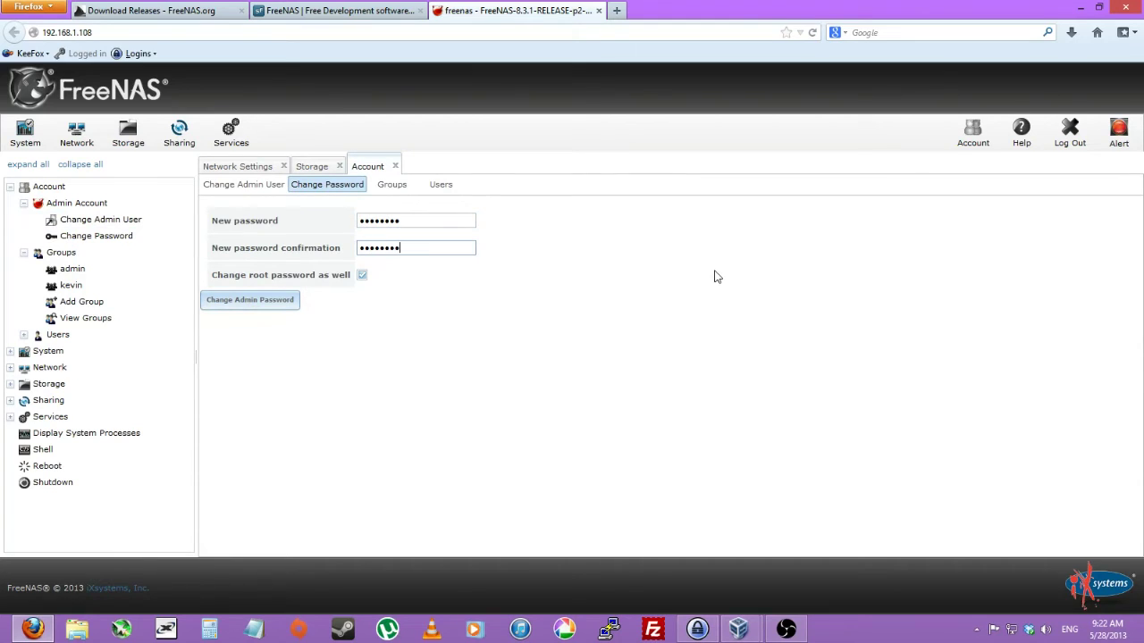
pyautogui.write('sword')
pyautogui.click(255, 302)
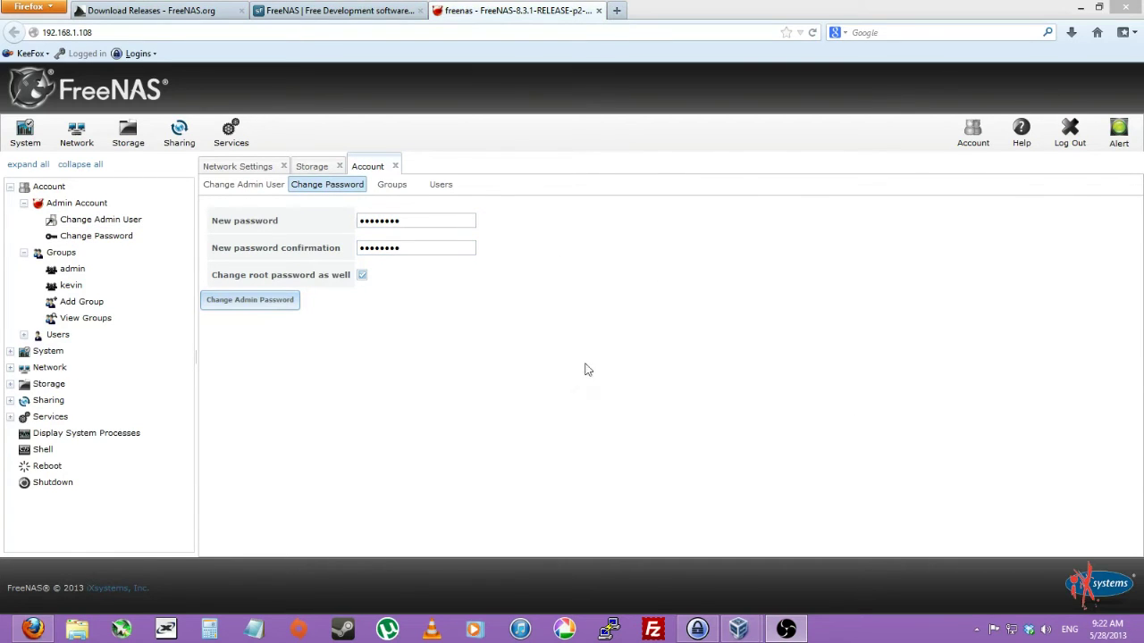
pyautogui.click(128, 134)
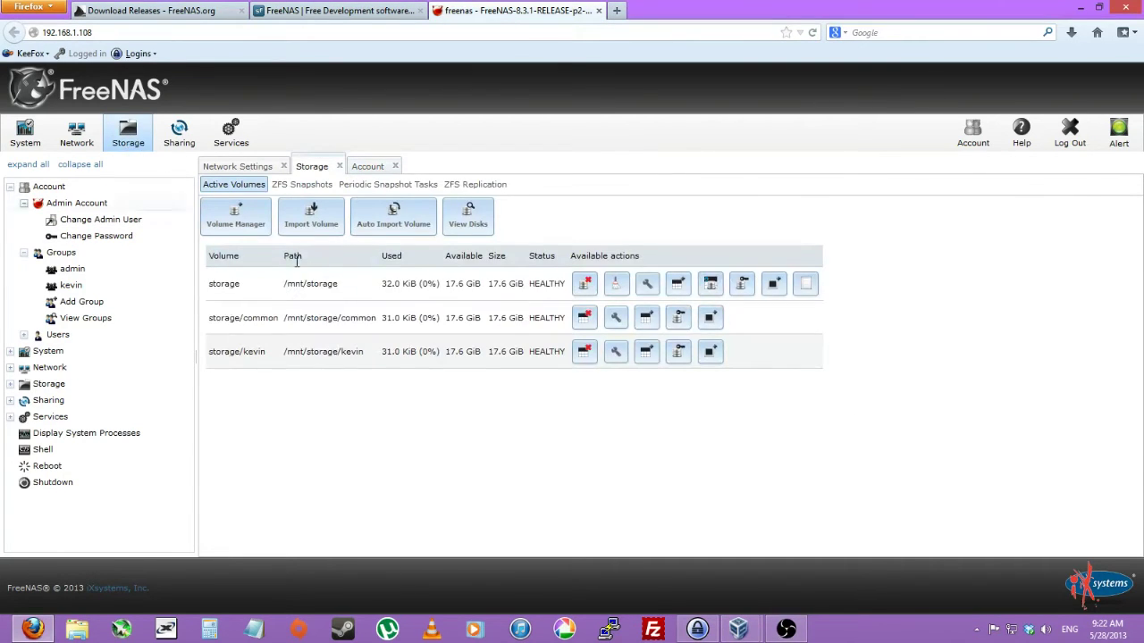
# Set /mnt/storage/common to owner nobody, group nogroup, with write for group and others.
pyautogui.click(677, 319)
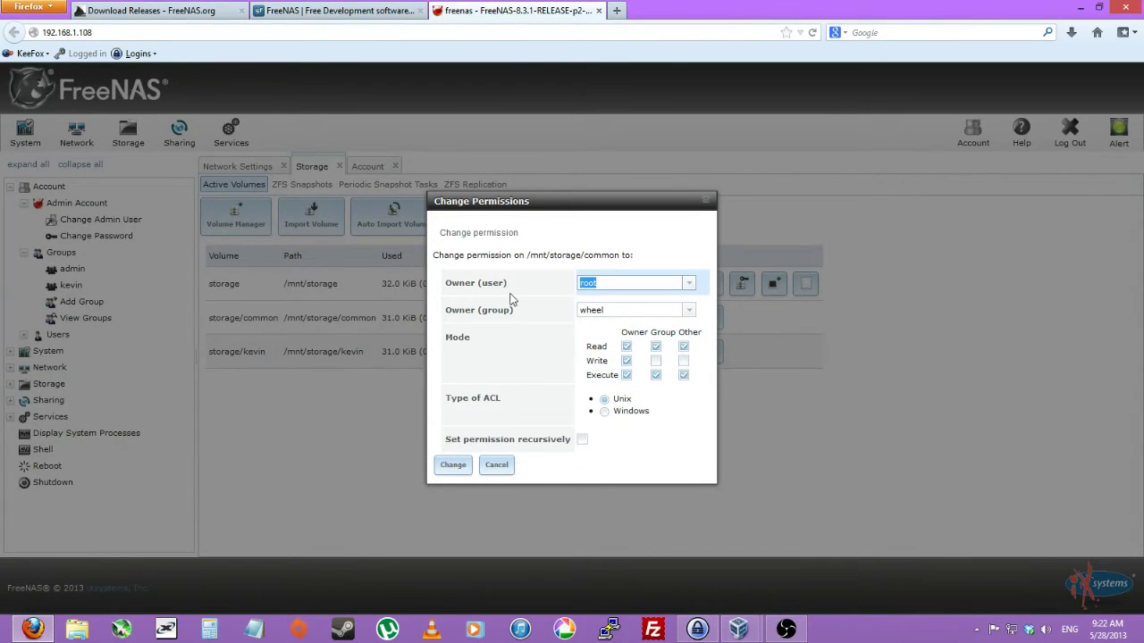
pyautogui.write('nobody')
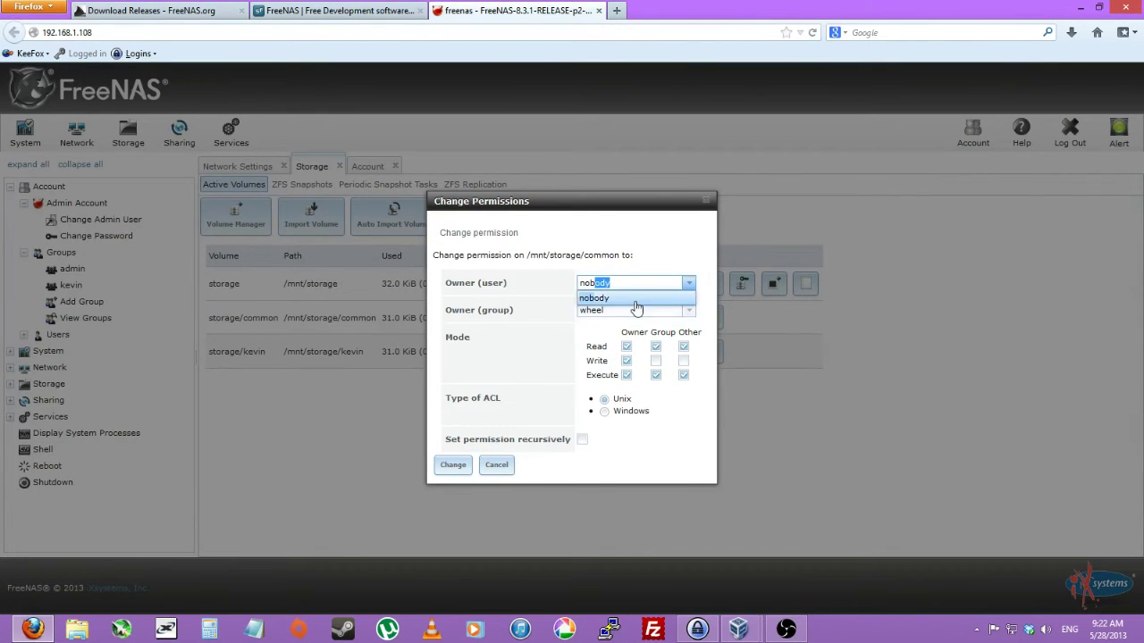
pyautogui.click(628, 309)
pyautogui.doubleClick(615, 310)
pyautogui.write('no')
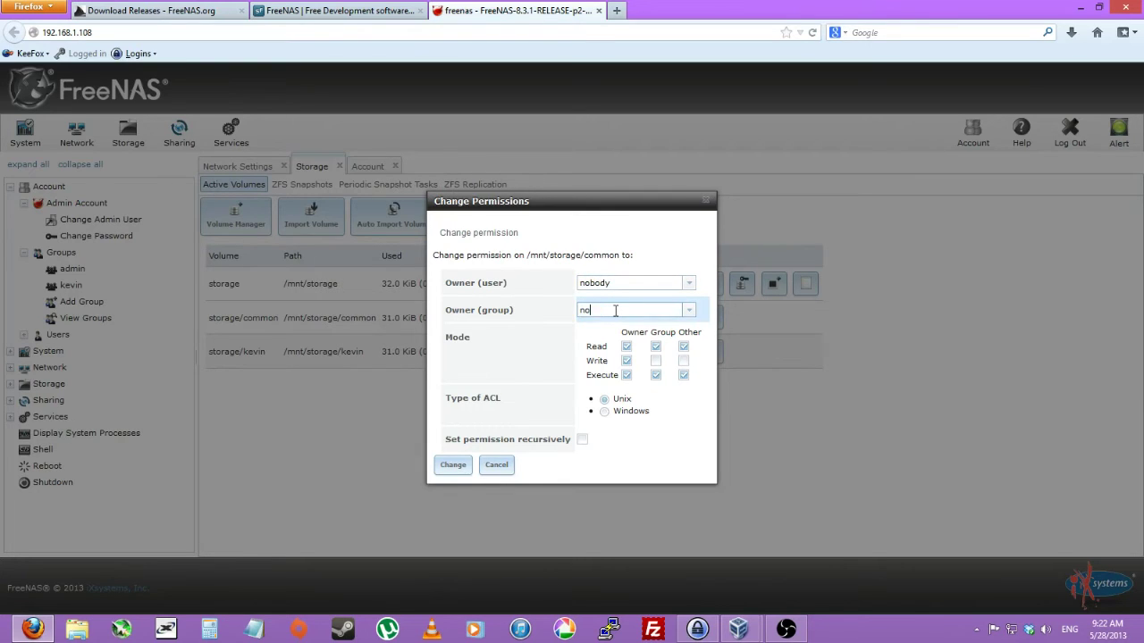
pyautogui.write('group')
pyautogui.click(644, 340)
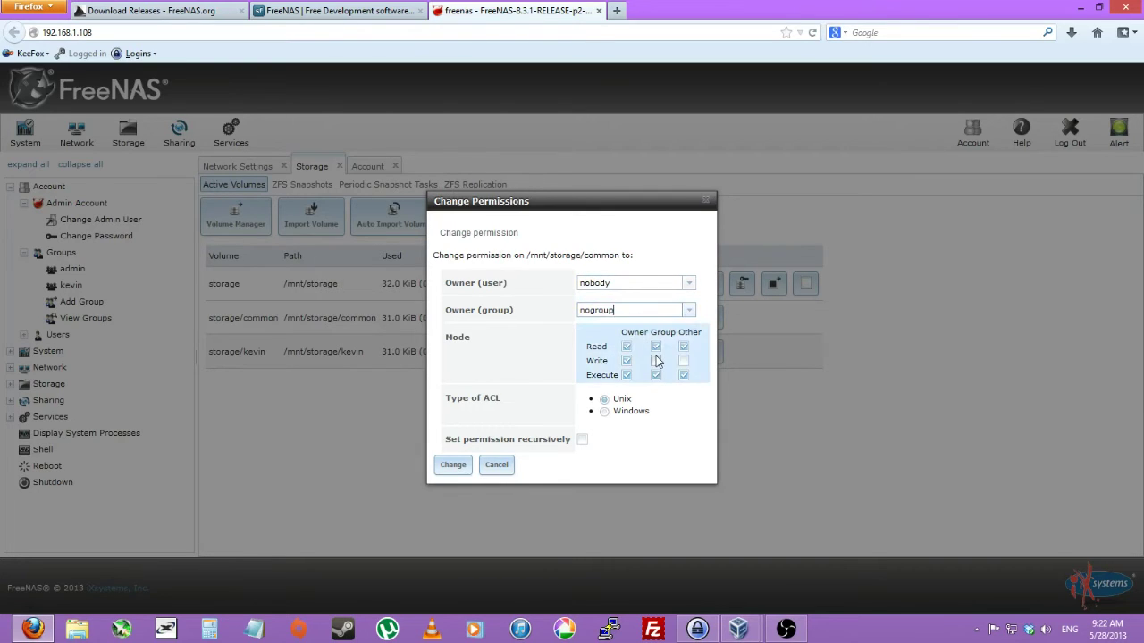
pyautogui.click(656, 360)
pyautogui.click(684, 361)
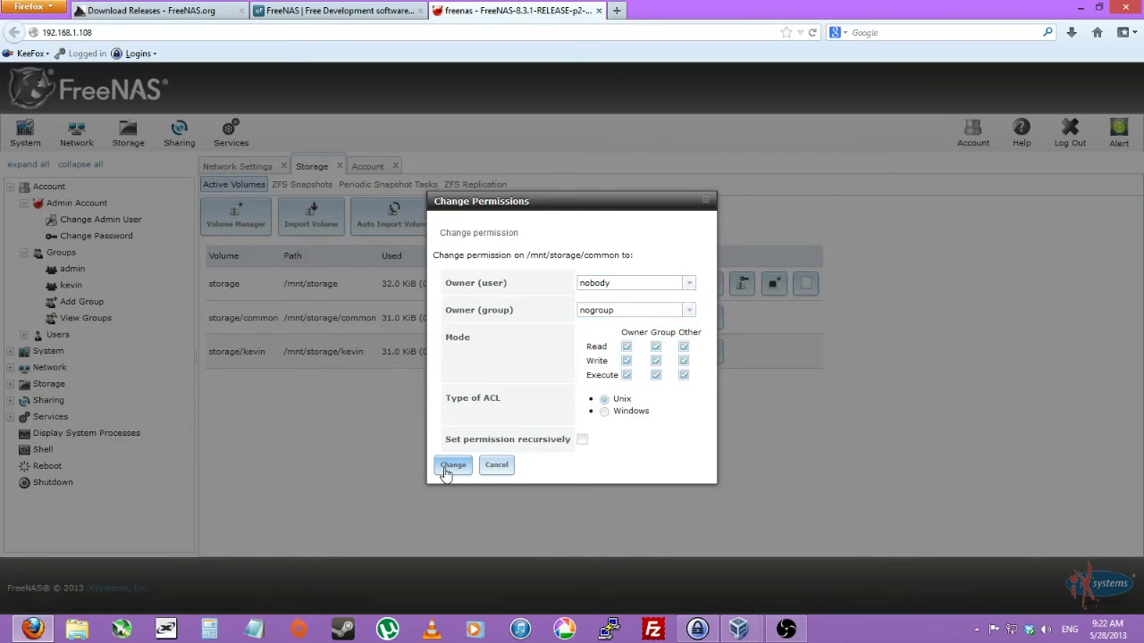
pyautogui.click(453, 465)
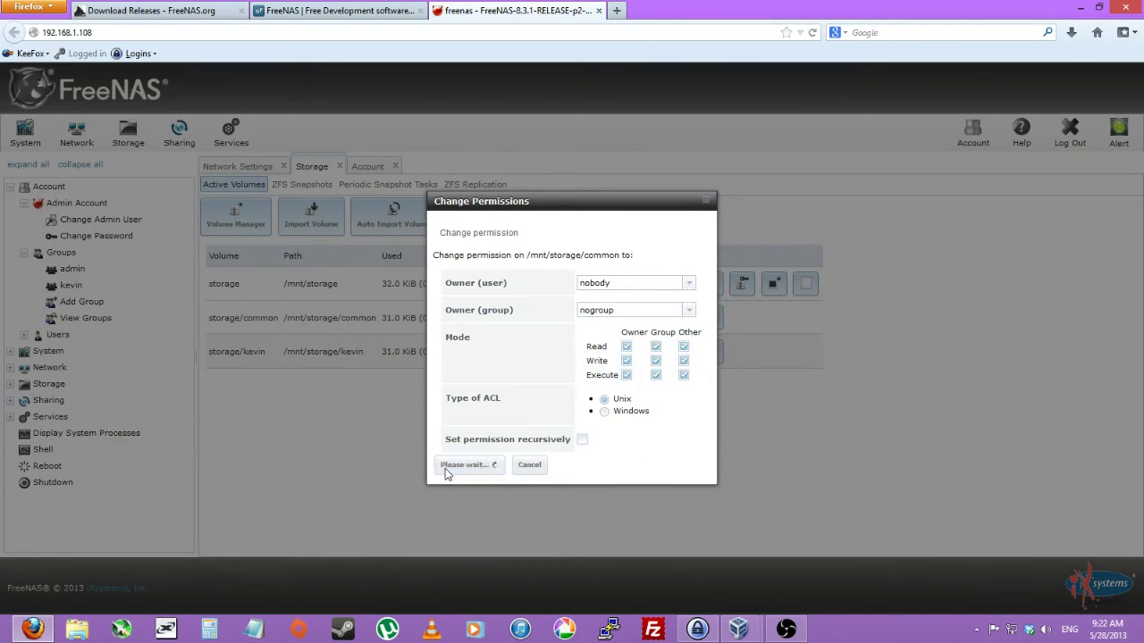
pyautogui.moveTo(231, 352); pyautogui.dragTo(345, 366)
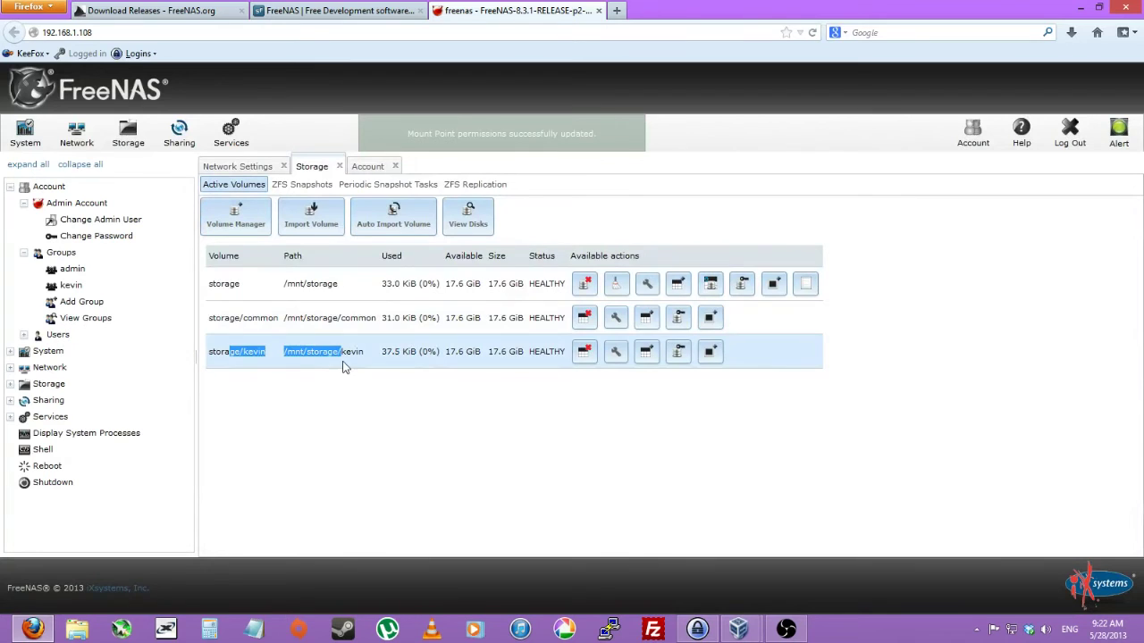
# Set the per-user dataset's group to admin, adjust its access mode, and apply it.
pyautogui.click(345, 366)
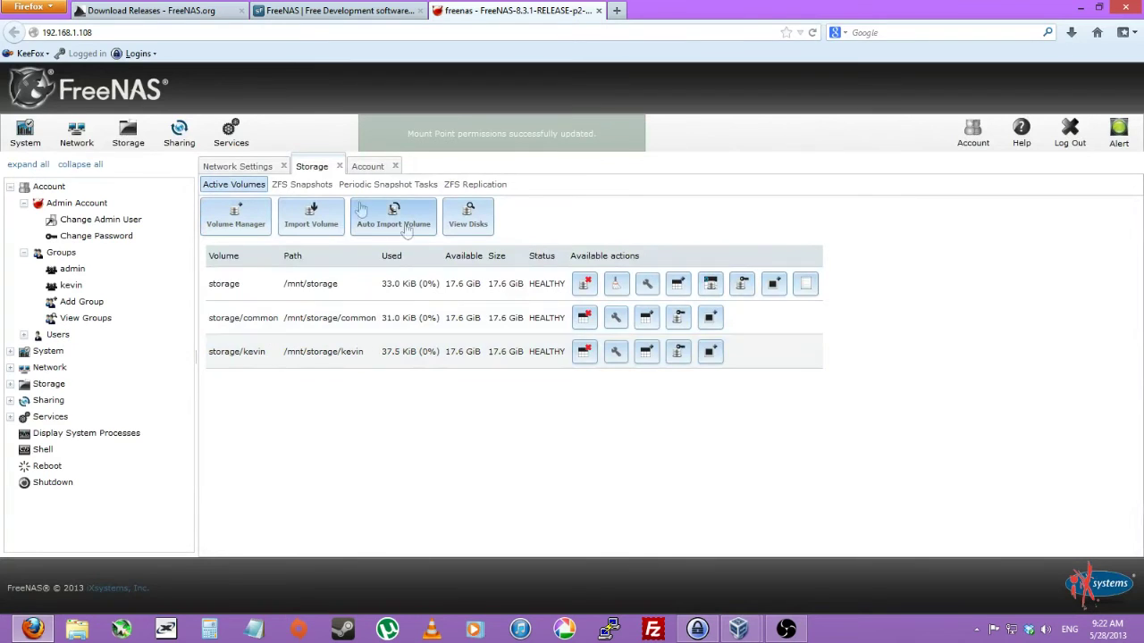
pyautogui.click(648, 353)
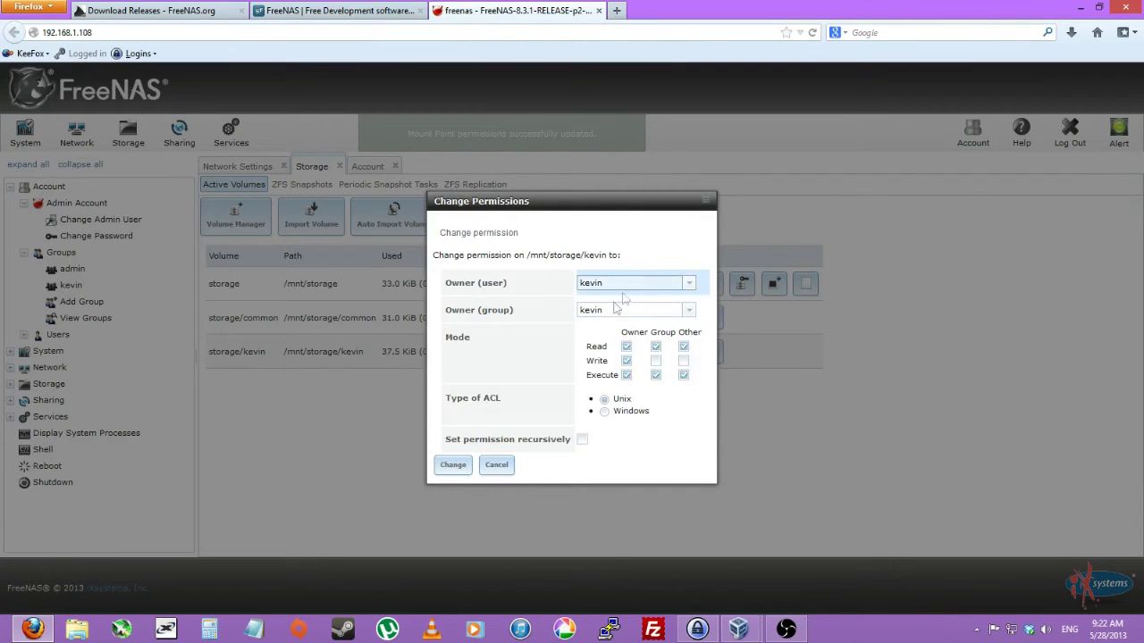
pyautogui.doubleClick(608, 310)
pyautogui.write('admin')
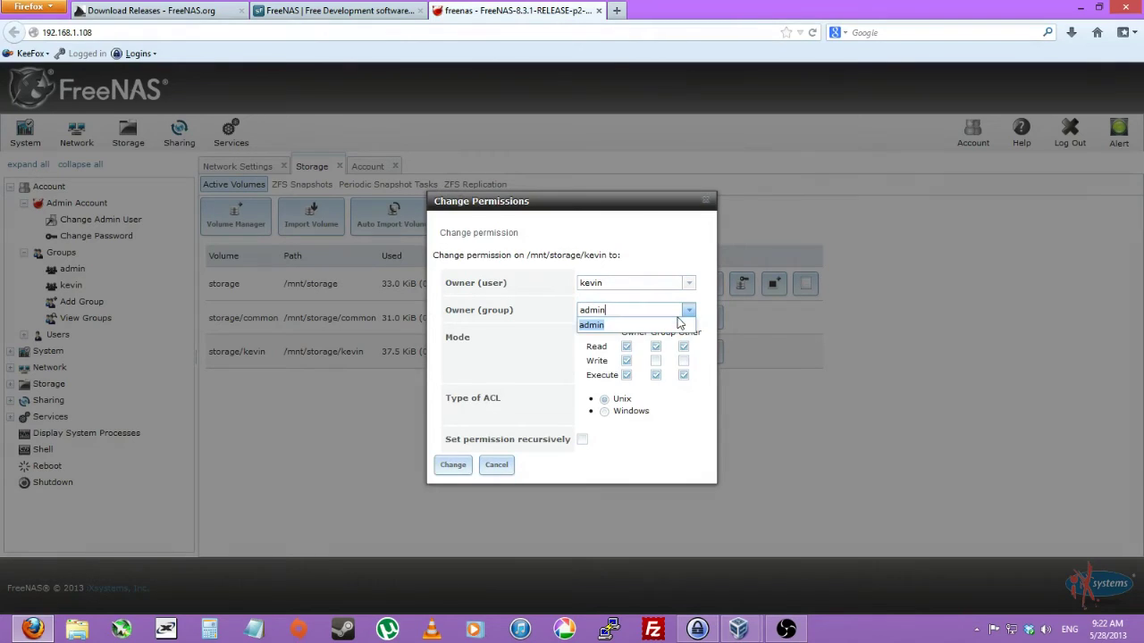
pyautogui.click(686, 349)
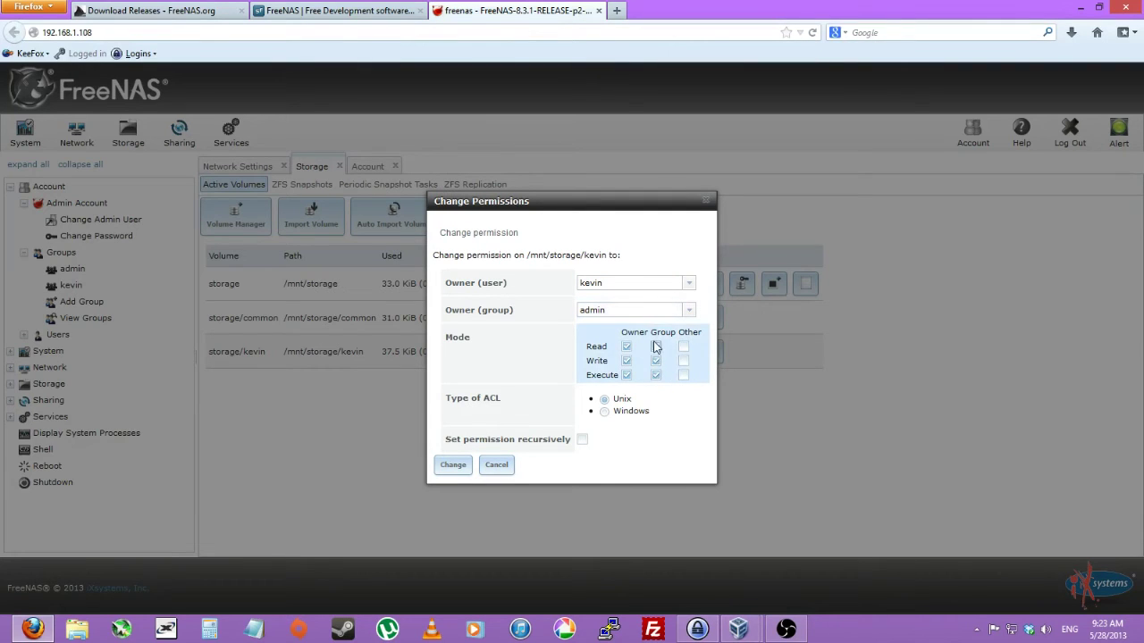
pyautogui.click(656, 374)
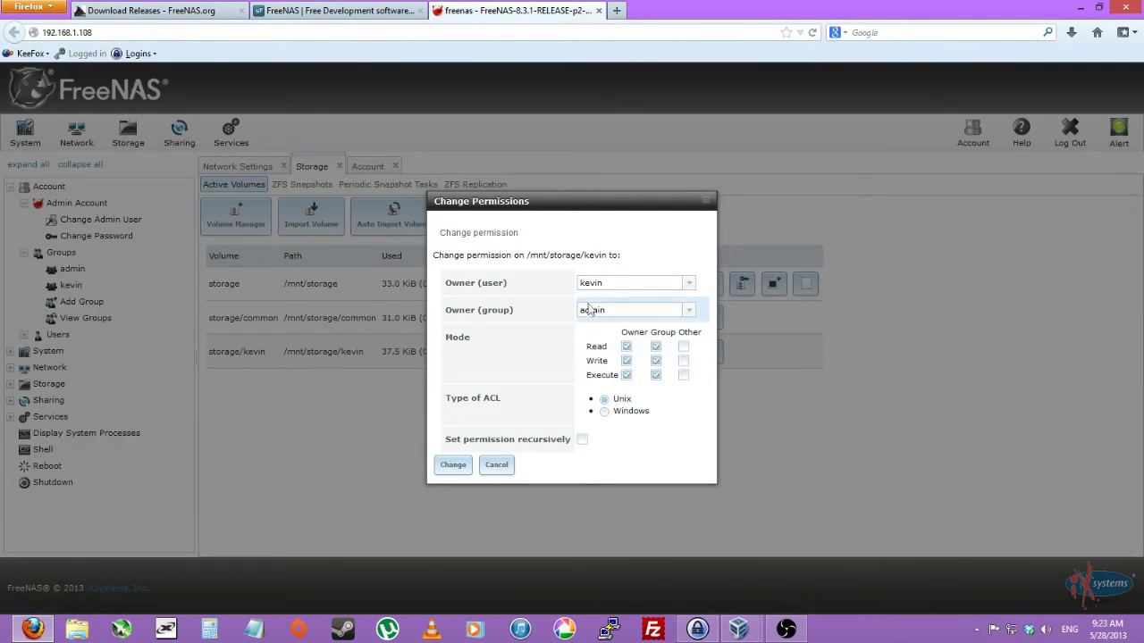
pyautogui.click(453, 464)
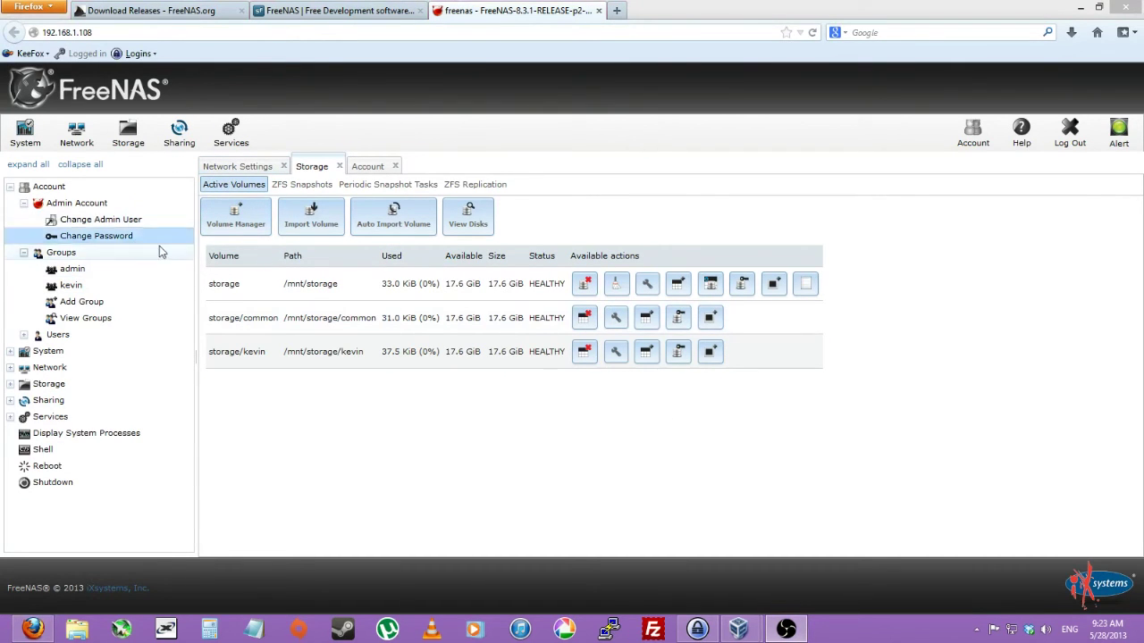
# Save the CIFS service settings from Services unchanged, keeping nobody as the guest account.
pyautogui.click(231, 141)
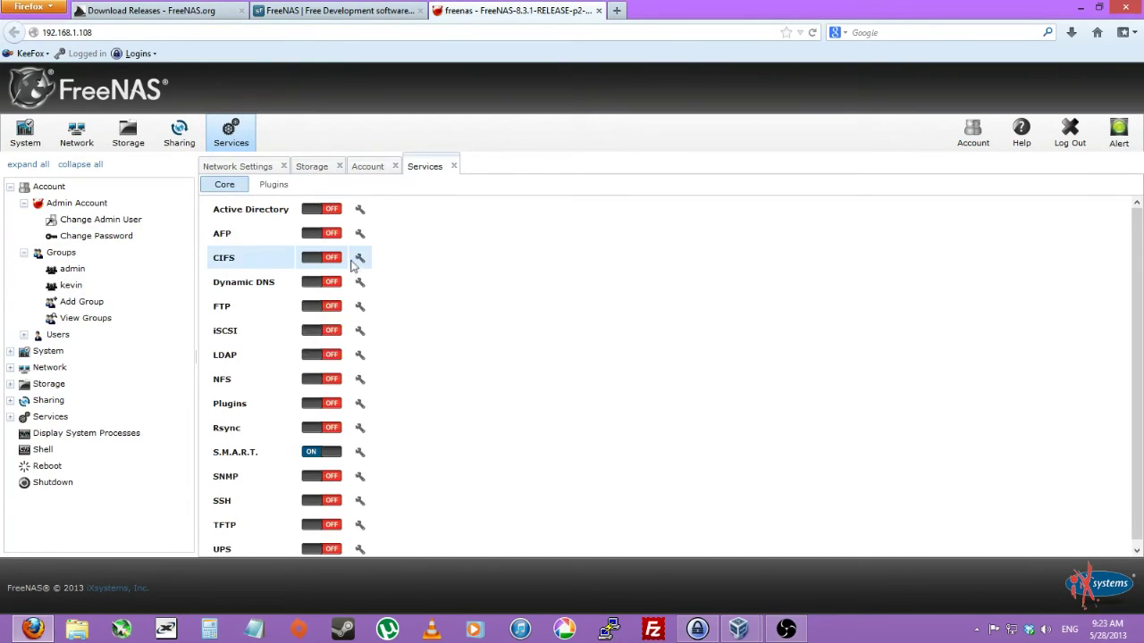
pyautogui.click(359, 259)
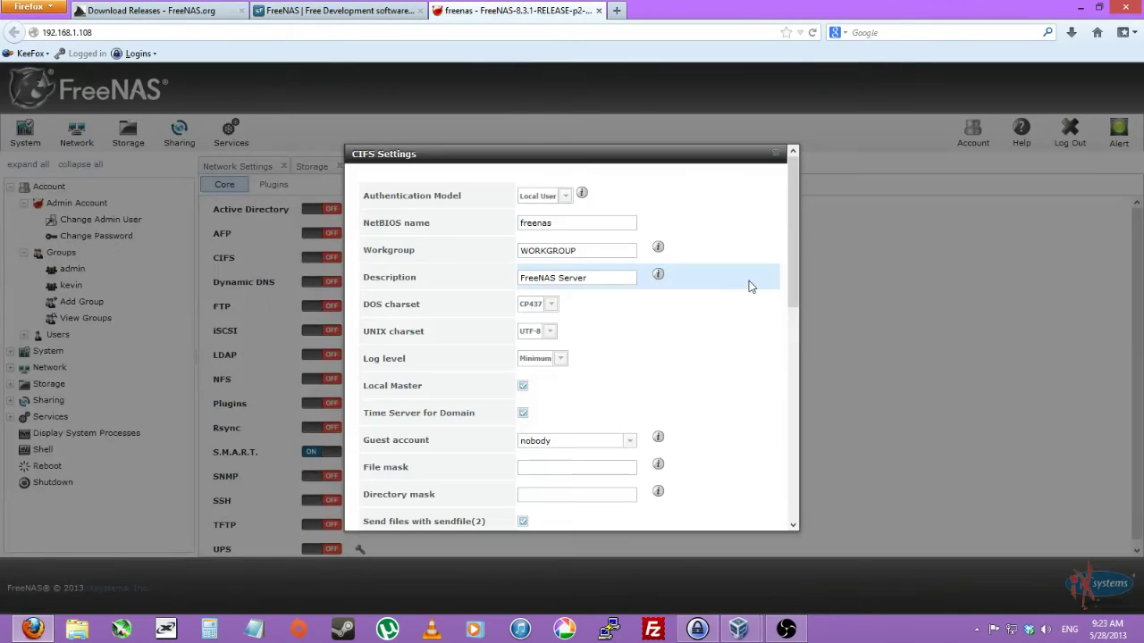
pyautogui.moveTo(791, 257); pyautogui.dragTo(773, 370)
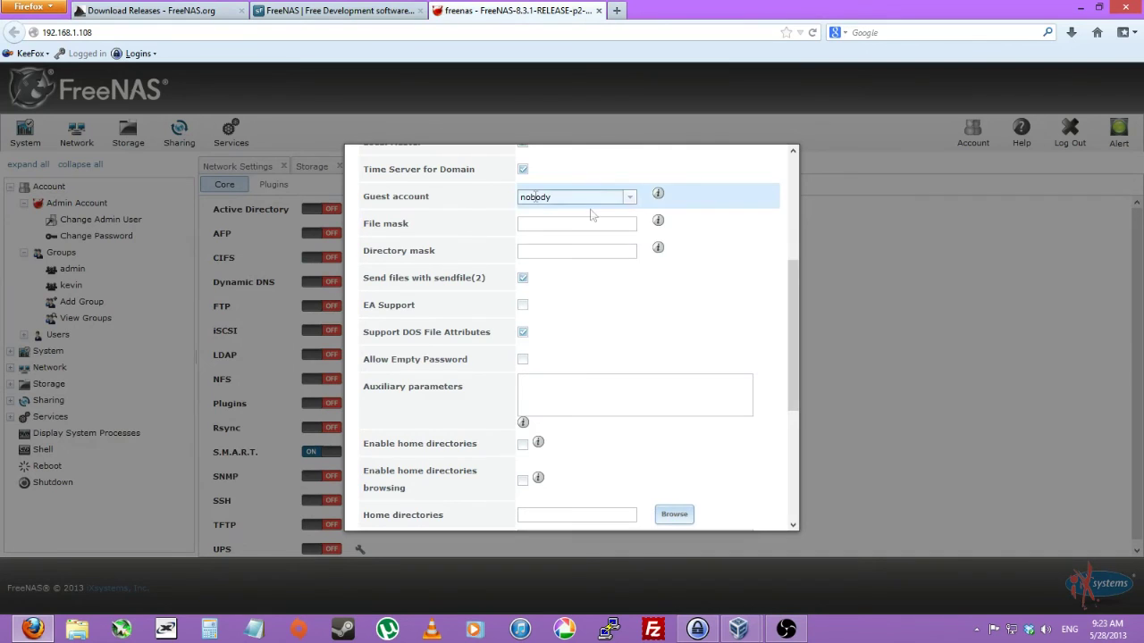
pyautogui.scroll(-5, 795, 336)
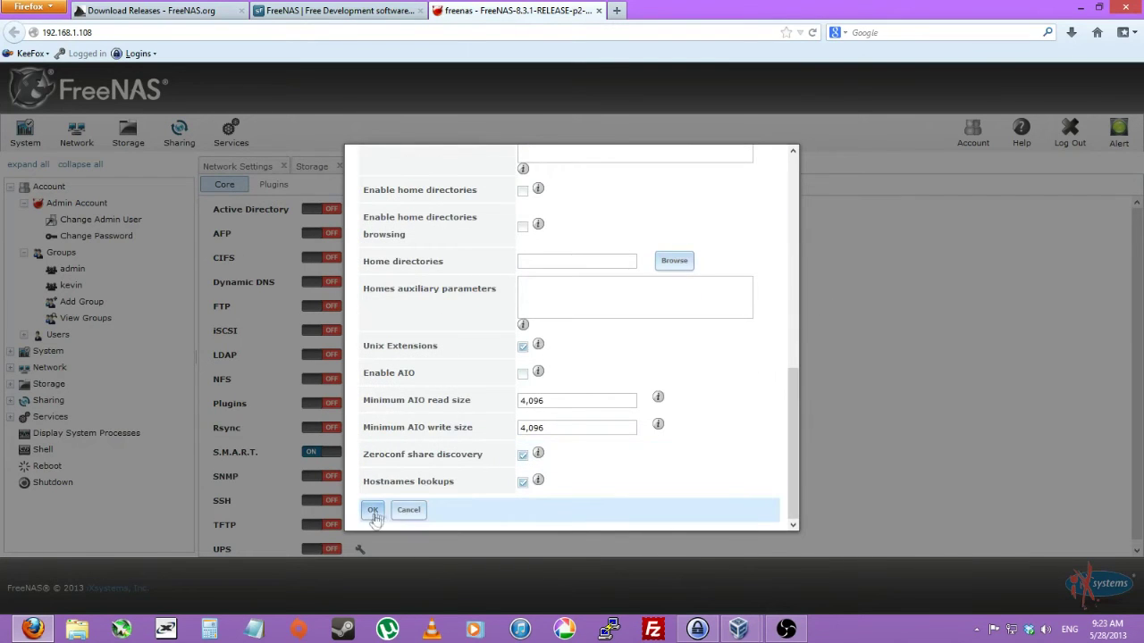
pyautogui.click(375, 514)
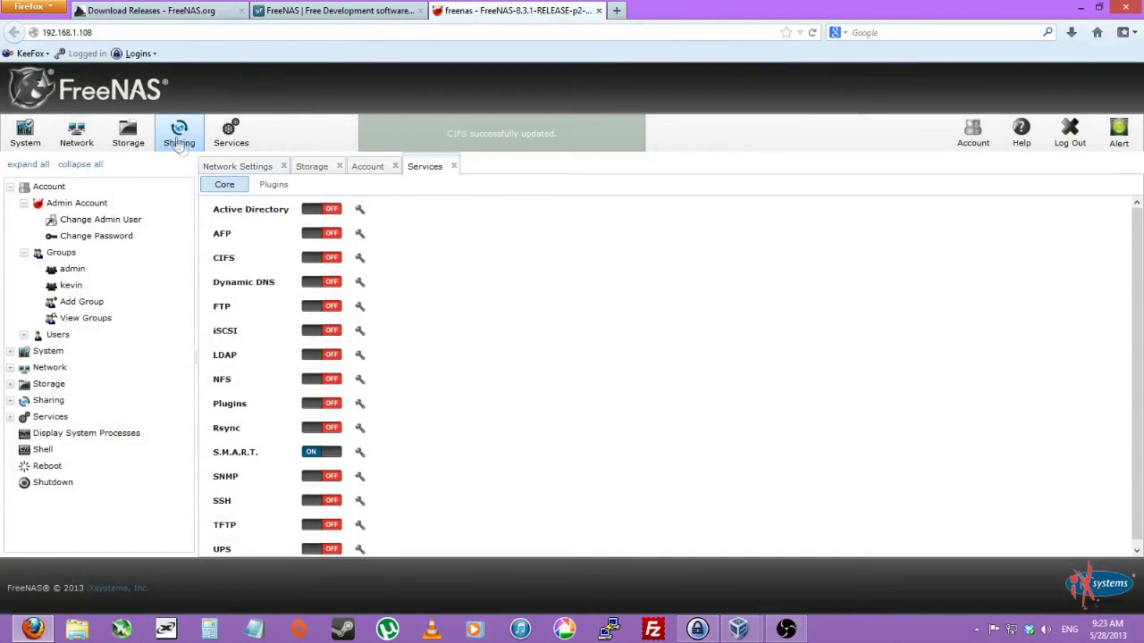
# Add a Windows (CIFS) share named common at /mnt/storage/common with guest access allowed.
pyautogui.click(178, 143)
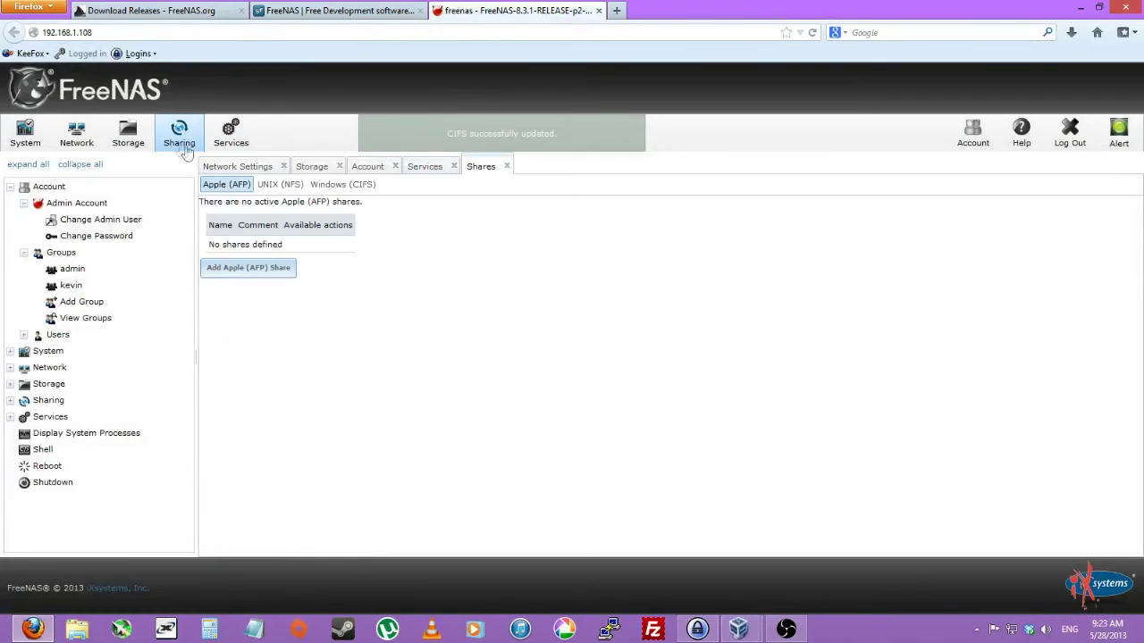
pyautogui.click(325, 187)
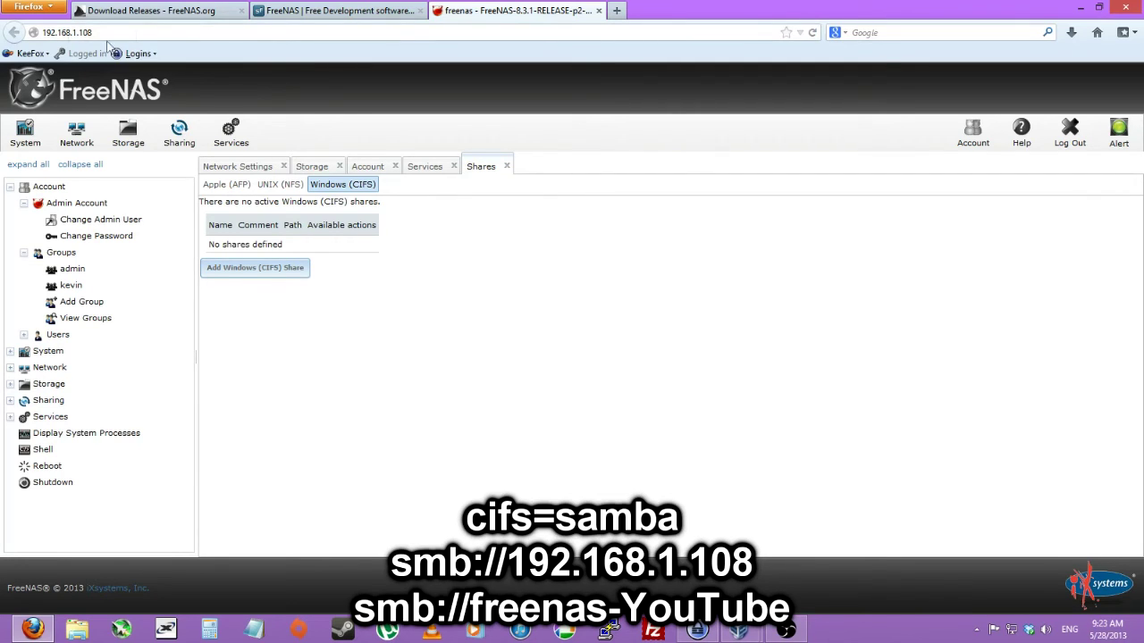
pyautogui.click(238, 267)
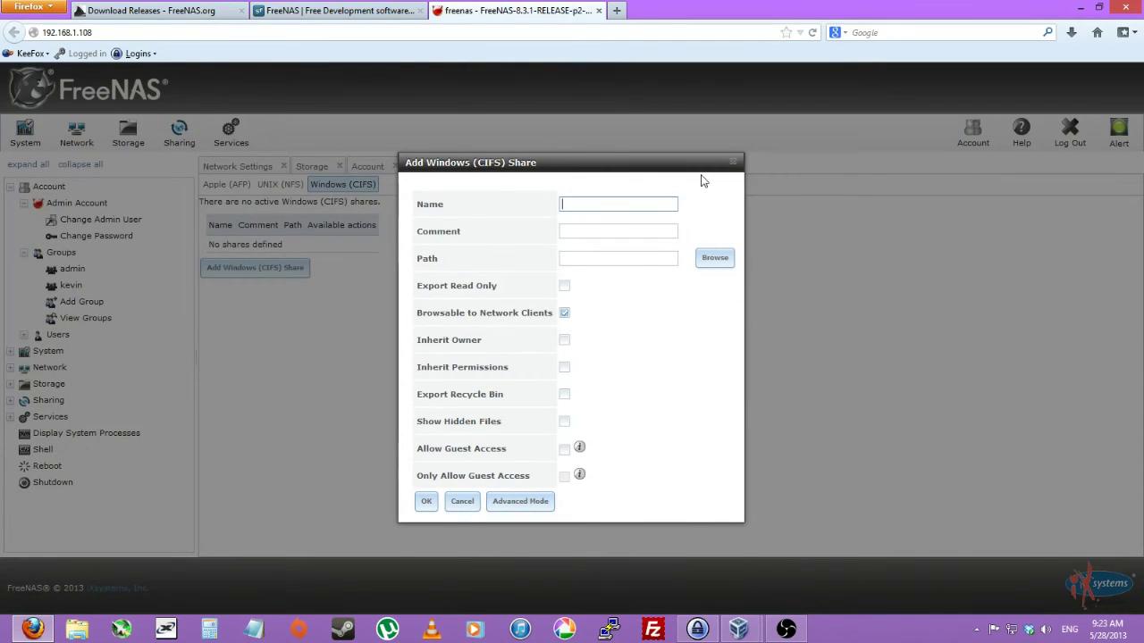
pyautogui.write('common')
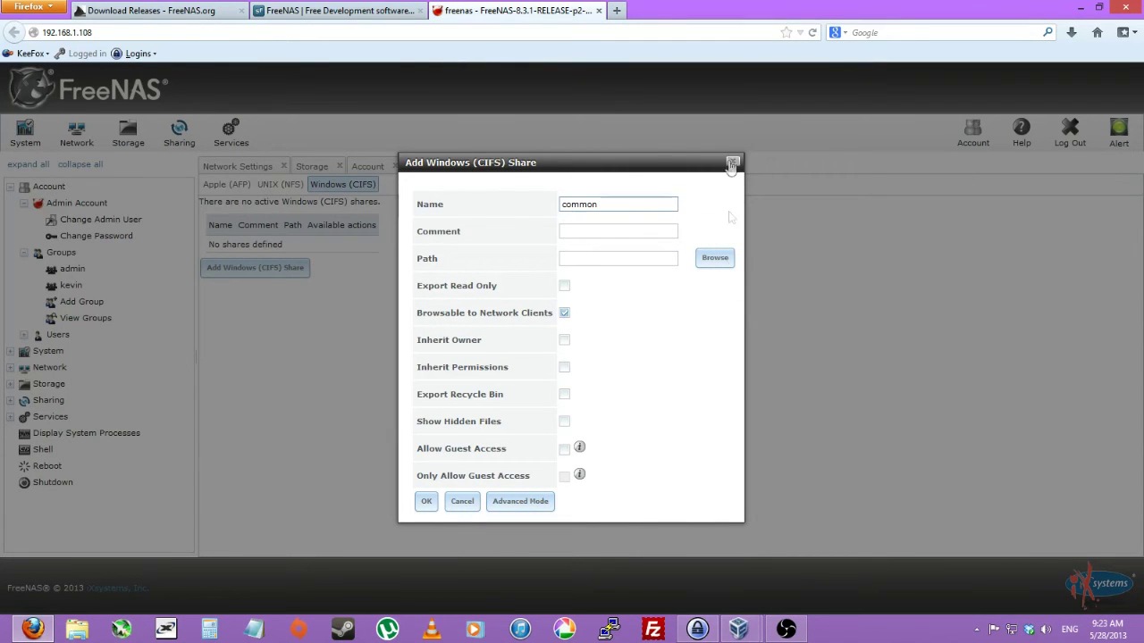
pyautogui.click(715, 259)
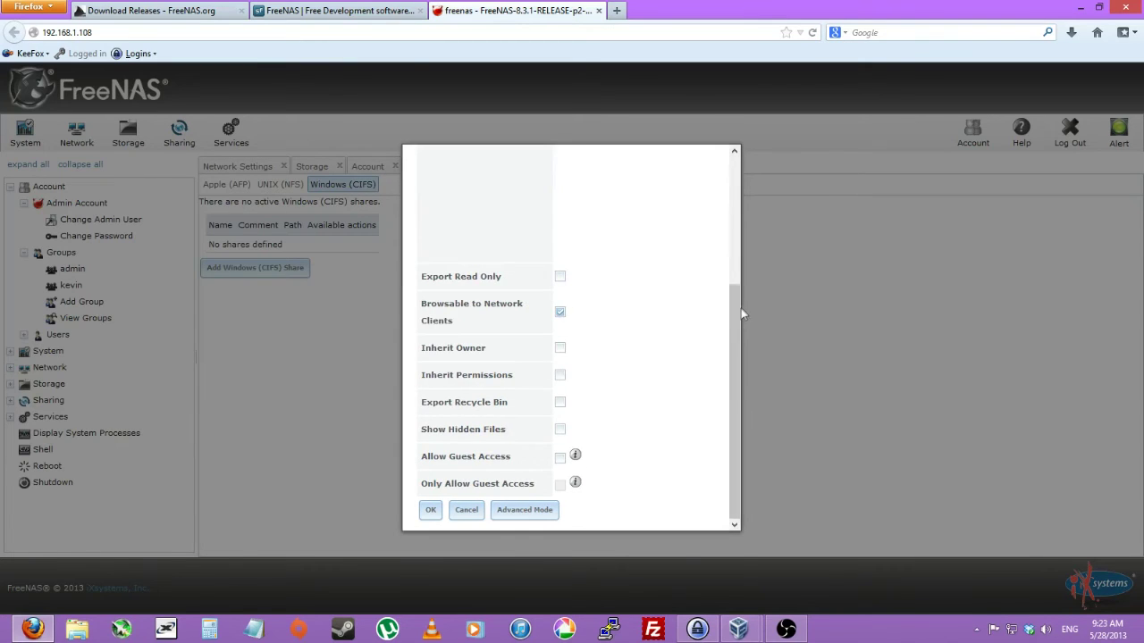
pyautogui.scroll(4, 740, 307)
pyautogui.click(575, 302)
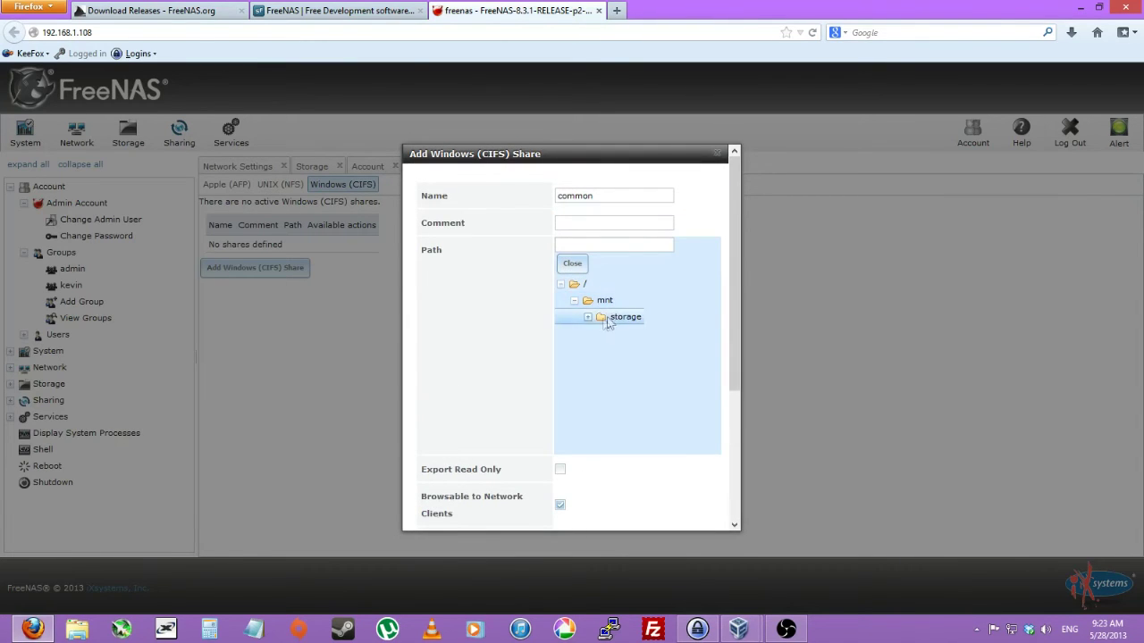
pyautogui.click(588, 318)
pyautogui.click(617, 333)
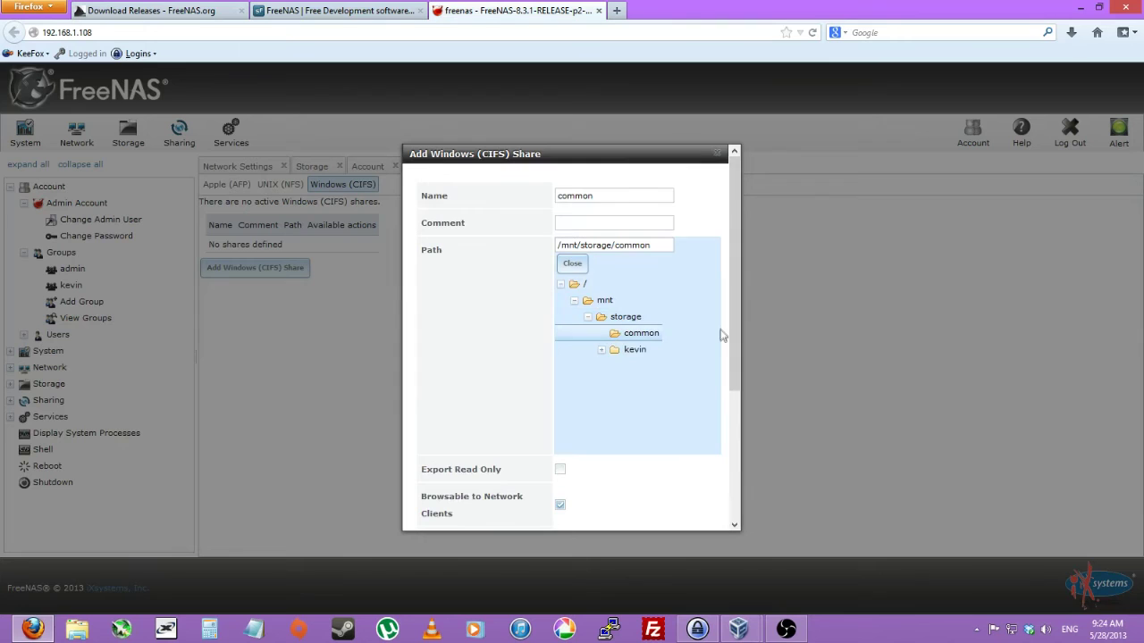
pyautogui.scroll(-4, 739, 385)
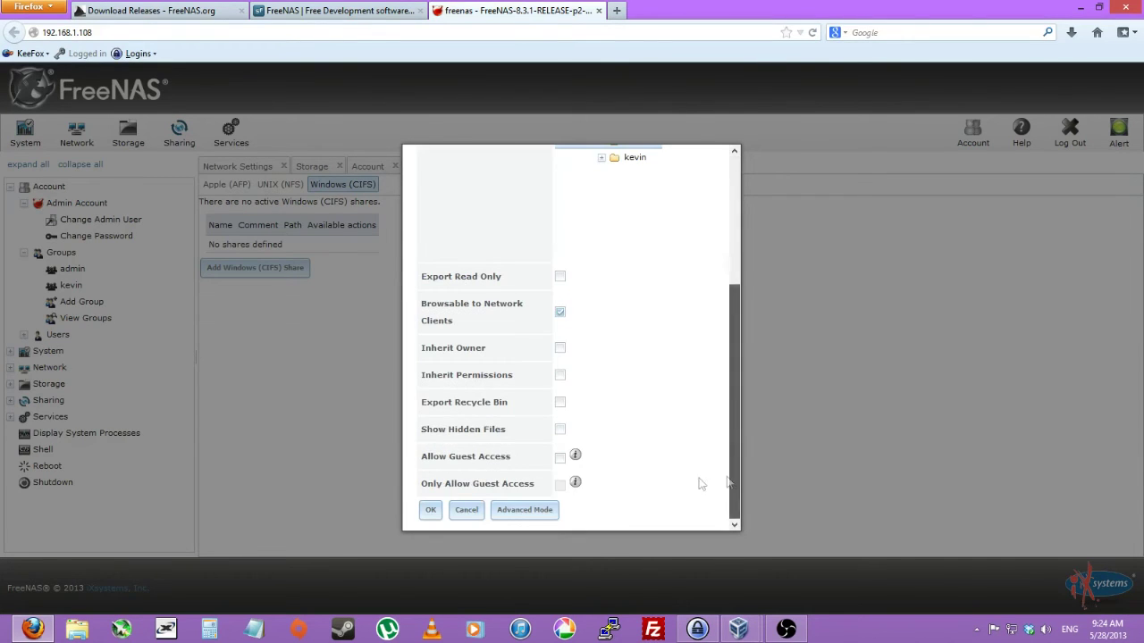
pyautogui.click(559, 457)
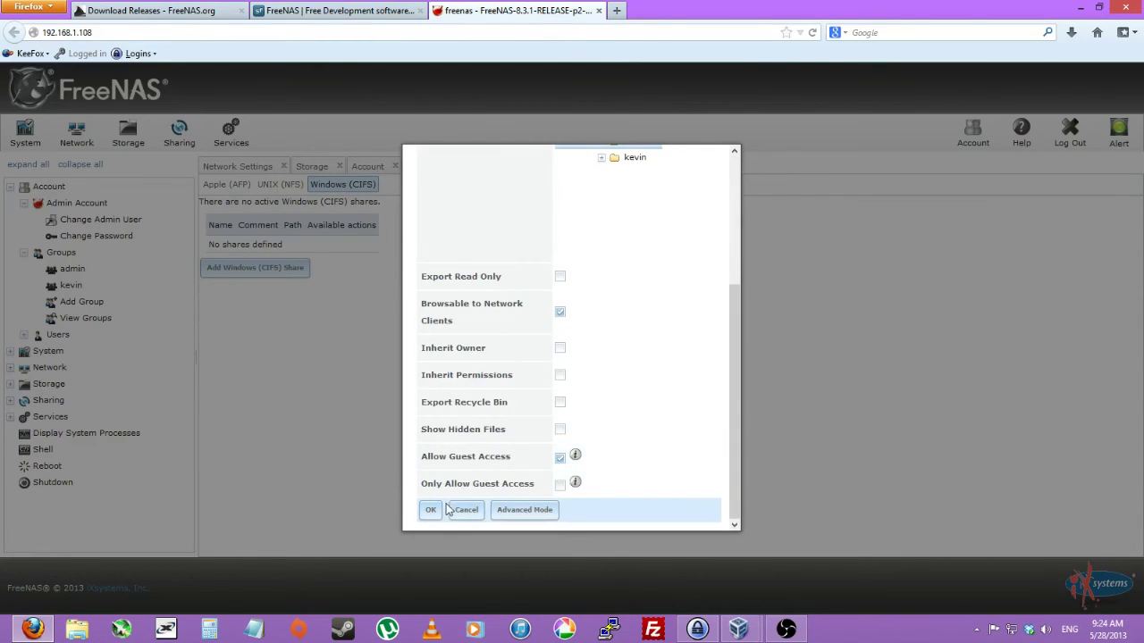
pyautogui.click(433, 510)
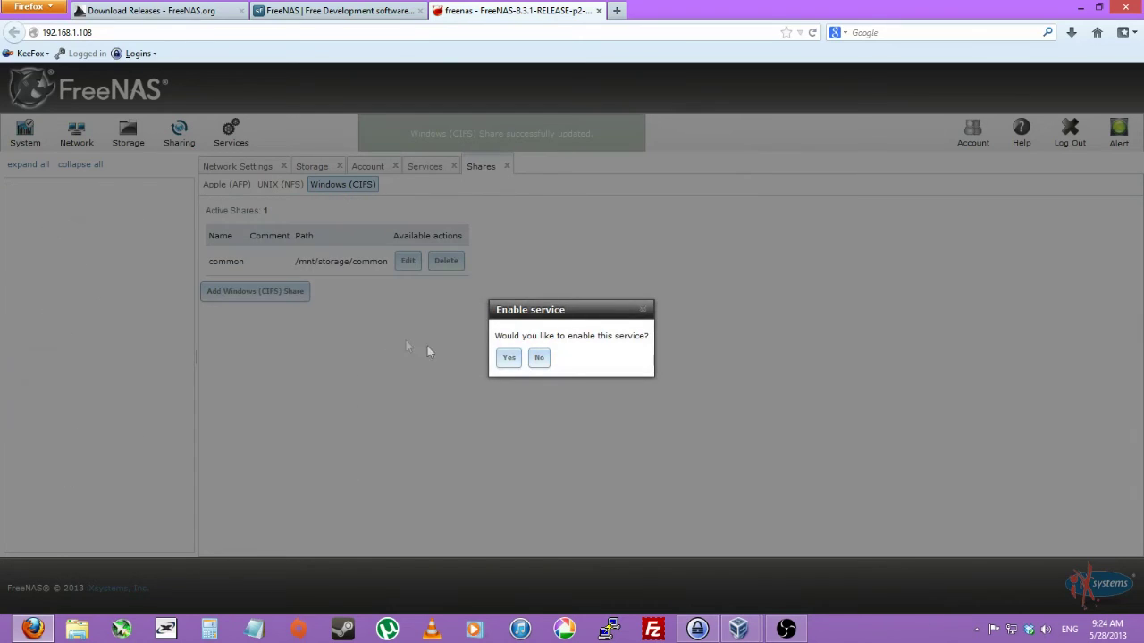
# Turn on the CIFS service and start adding another Windows share.
pyautogui.click(508, 359)
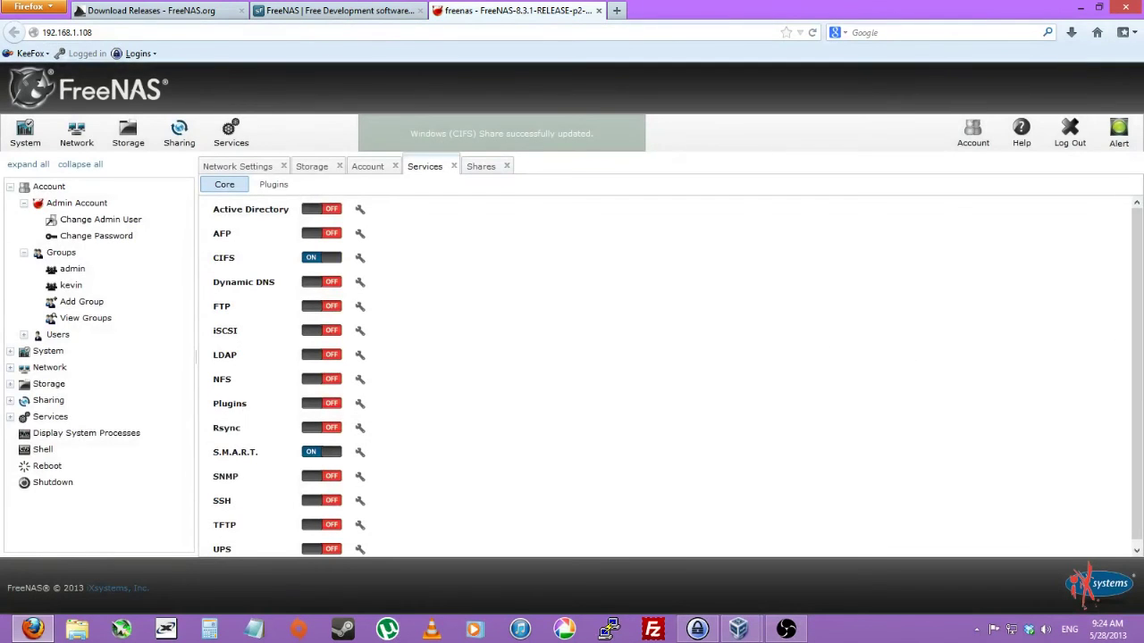
pyautogui.click(179, 132)
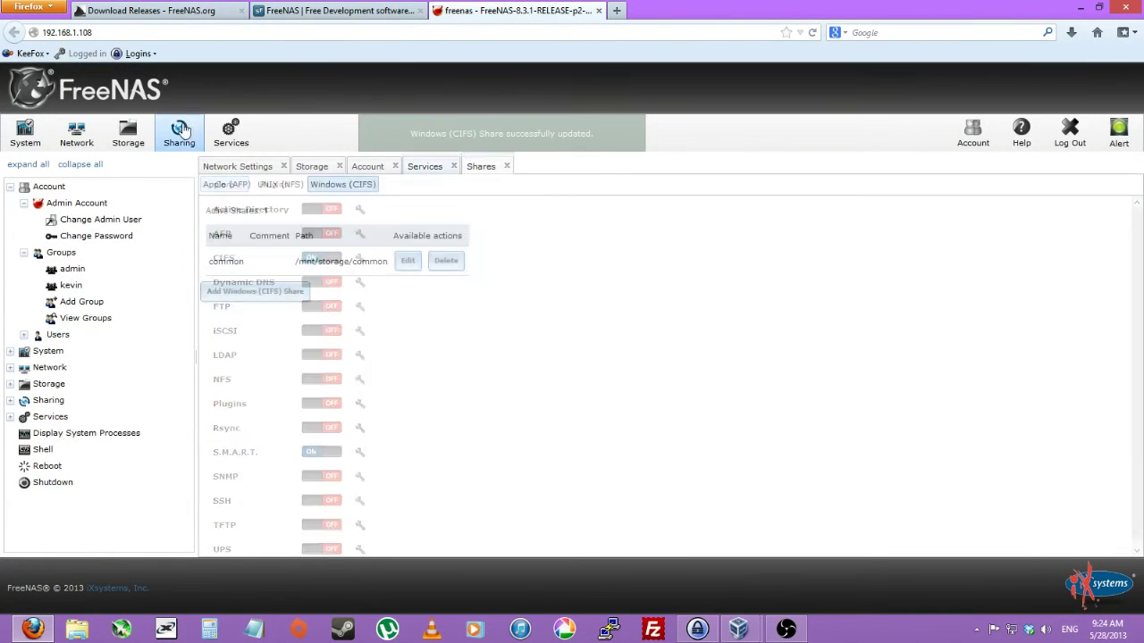
pyautogui.click(299, 295)
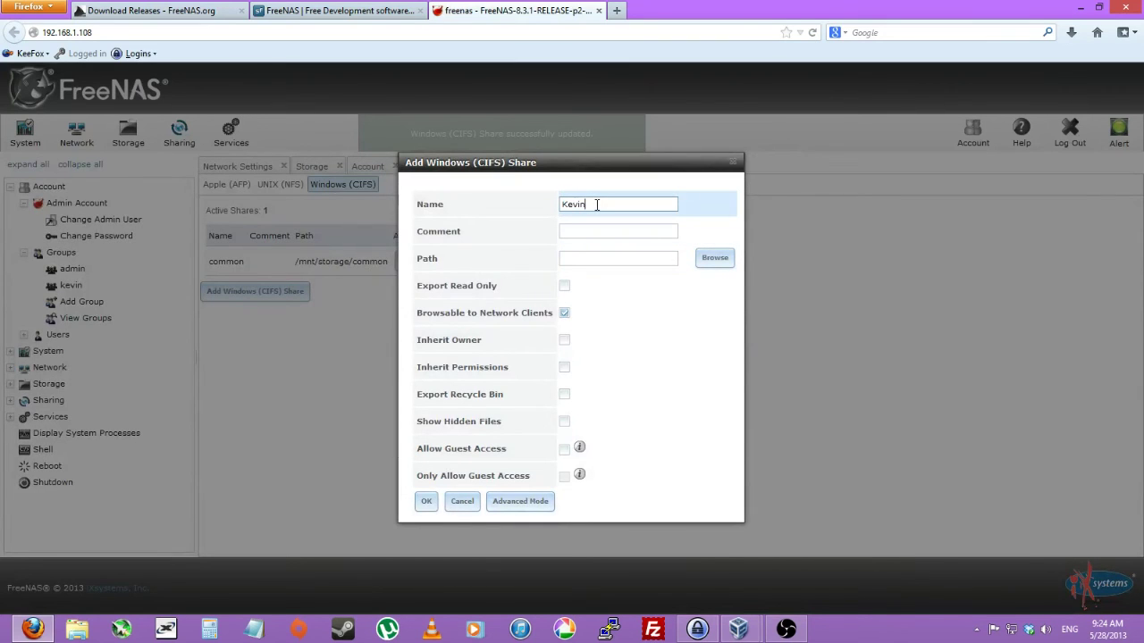
pyautogui.scroll(-2, 738, 289)
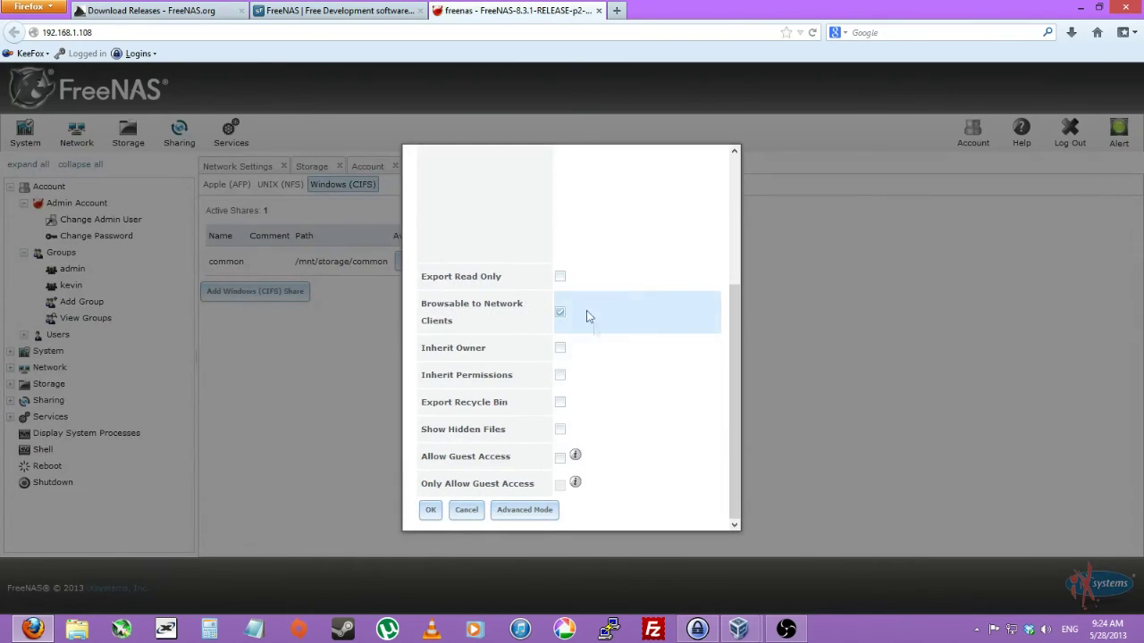
pyautogui.scroll(3, 625, 313)
# Set the new share's path to /mnt/storage/kevin and save the Kevin share.
pyautogui.click(575, 237)
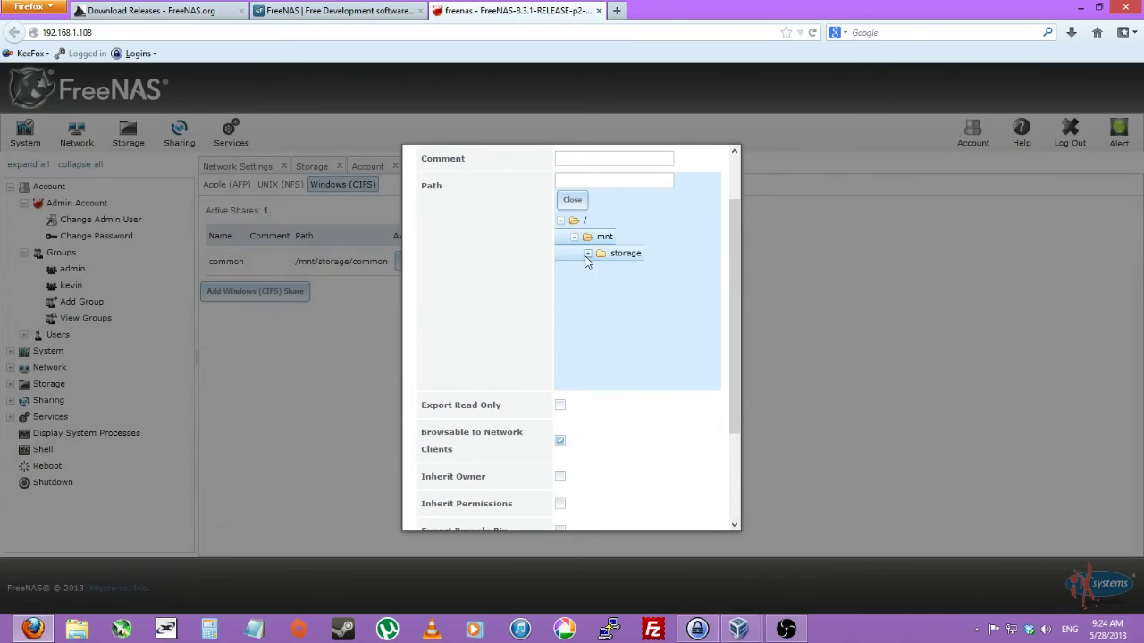
pyautogui.click(588, 254)
pyautogui.click(633, 286)
pyautogui.scroll(-1, 731, 324)
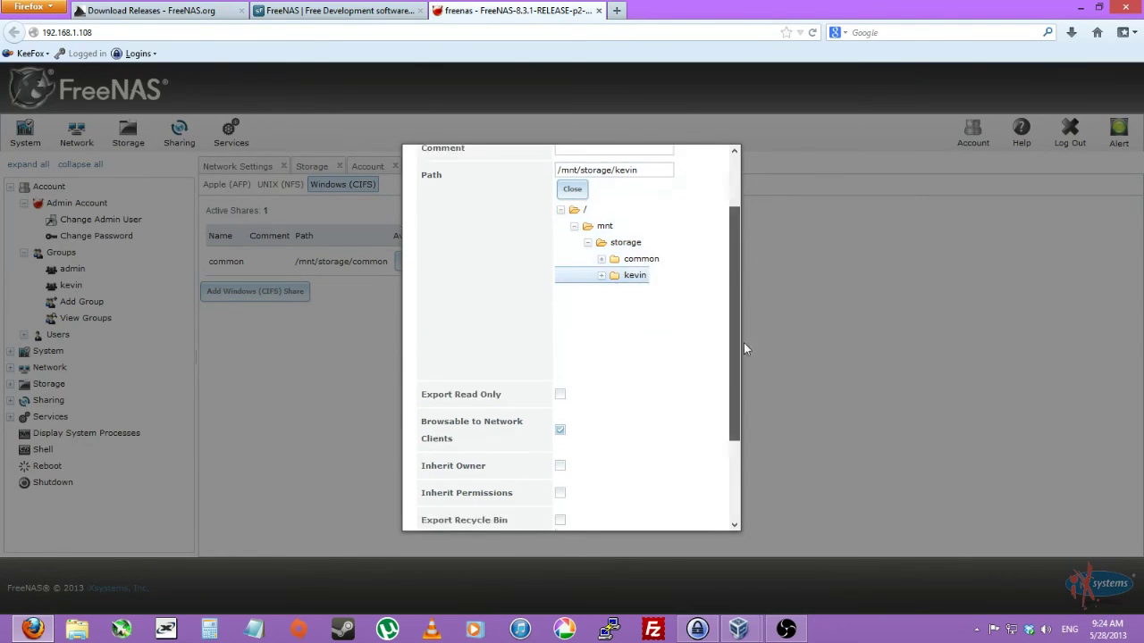
pyautogui.scroll(-3, 689, 454)
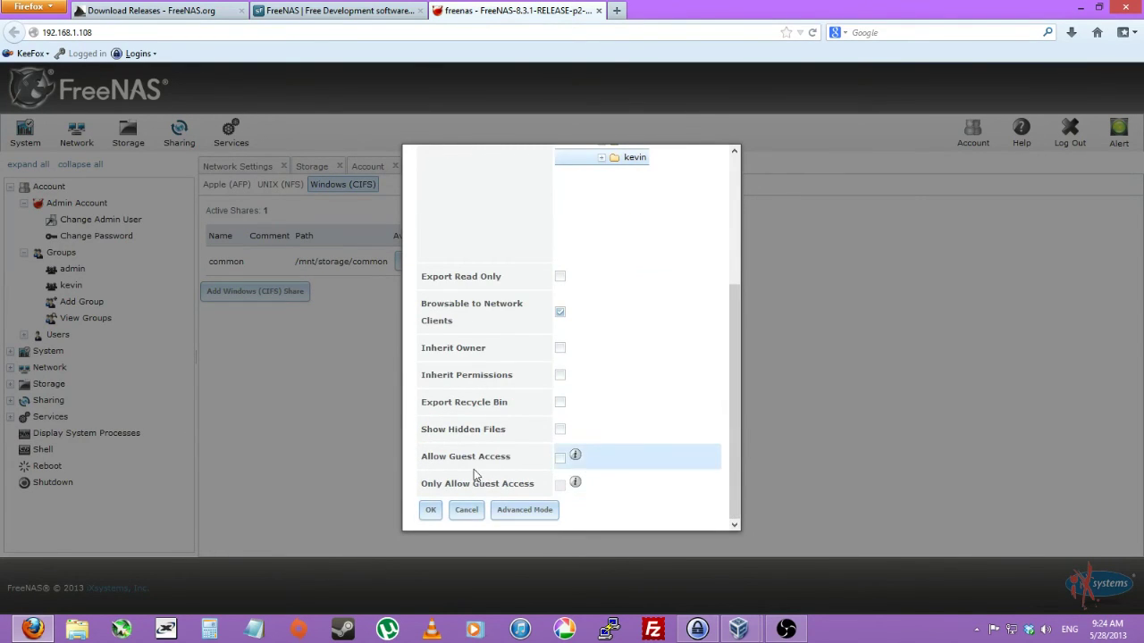
pyautogui.click(423, 513)
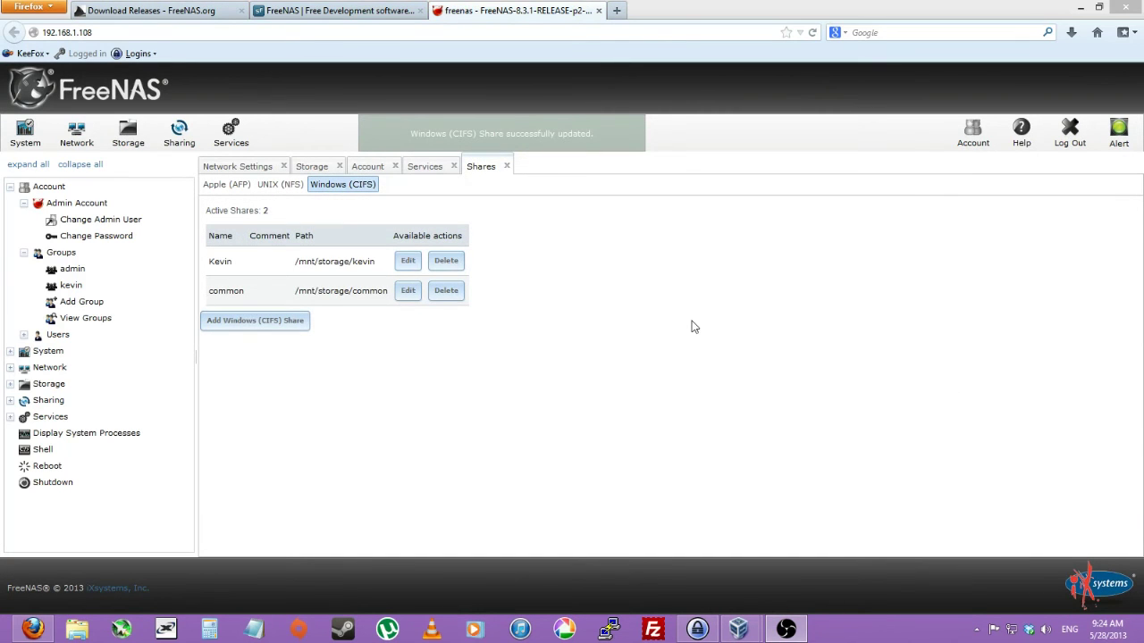
pyautogui.click(63, 353)
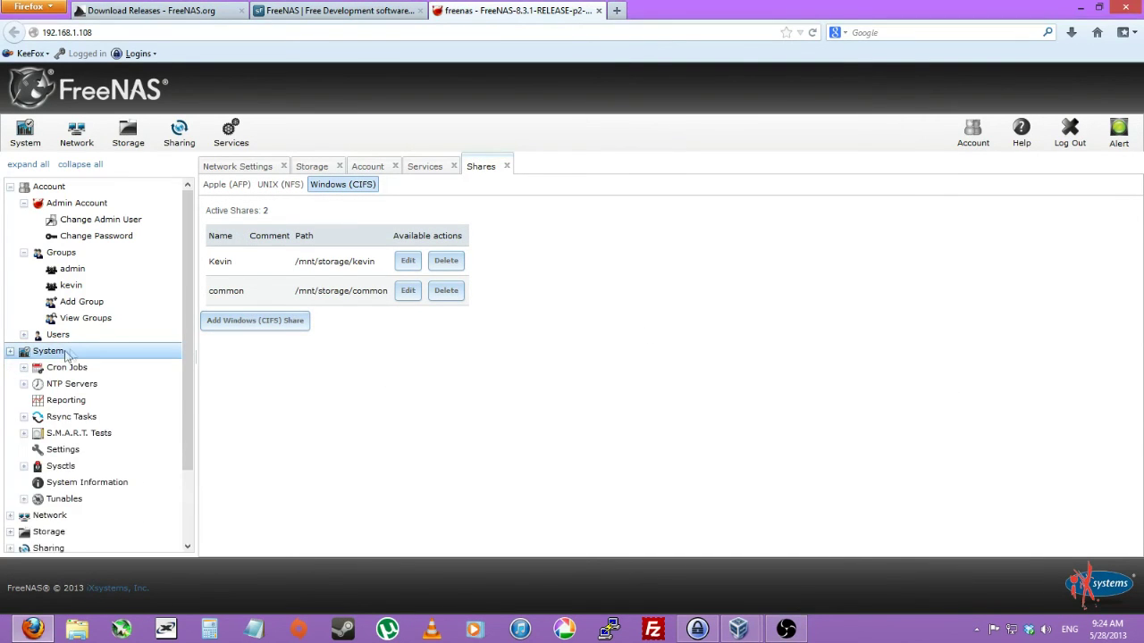
pyautogui.click(66, 353)
# Reach \\freenas-YouTube in File Explorer and open the FREENAS-YOUTUBE server under Network.
pyautogui.click(79, 631)
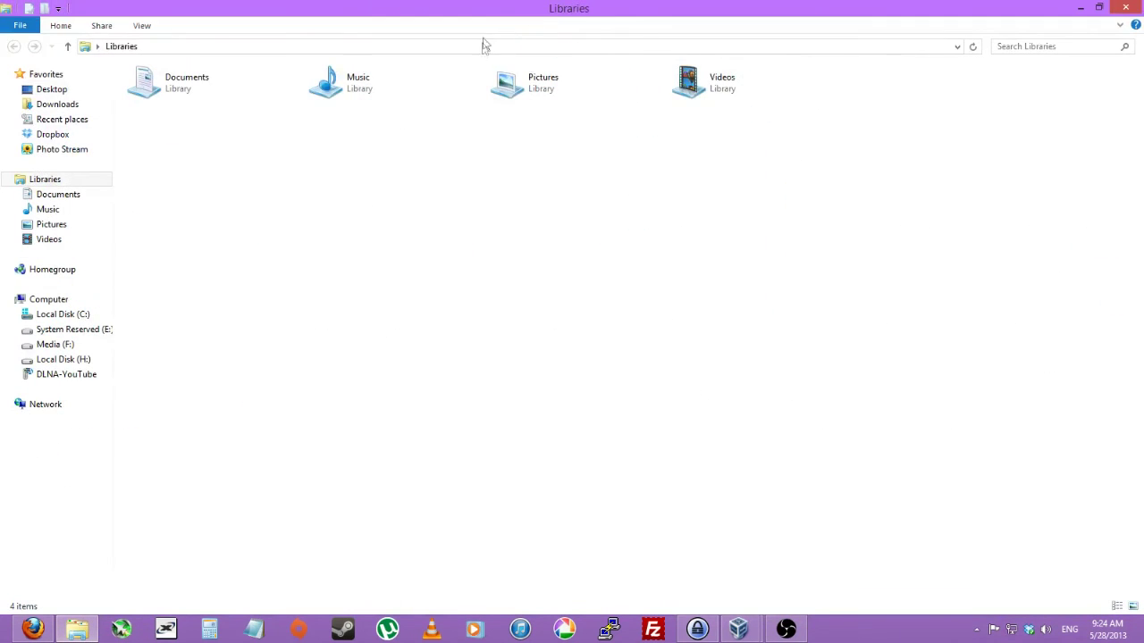
pyautogui.click(483, 44)
pyautogui.write('\\\\fre')
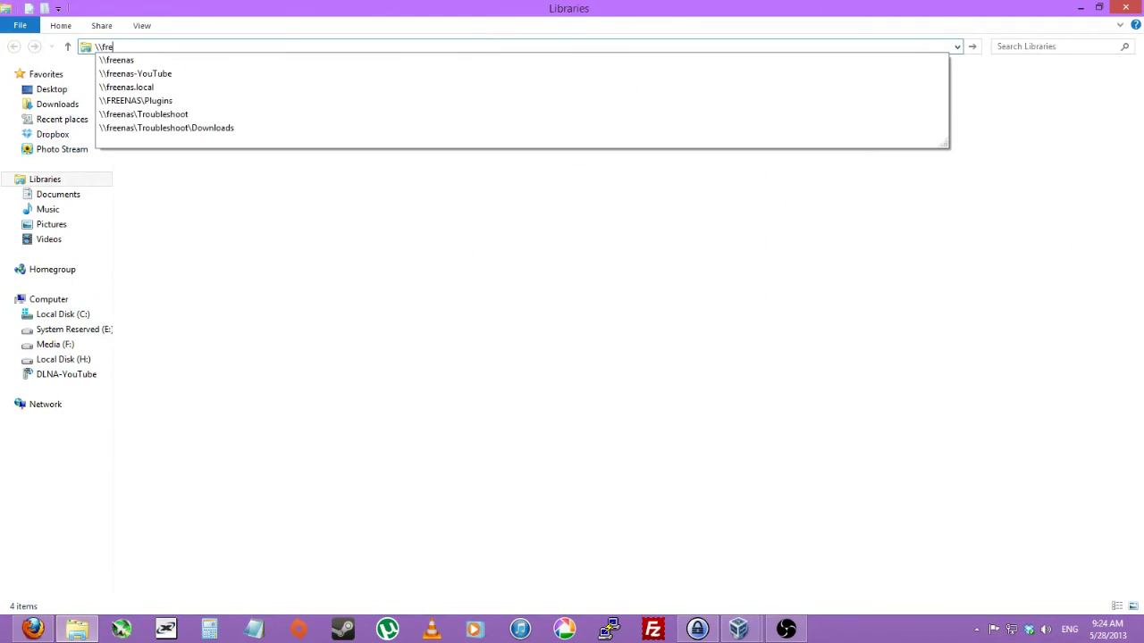
pyautogui.write('enas-YouTu')
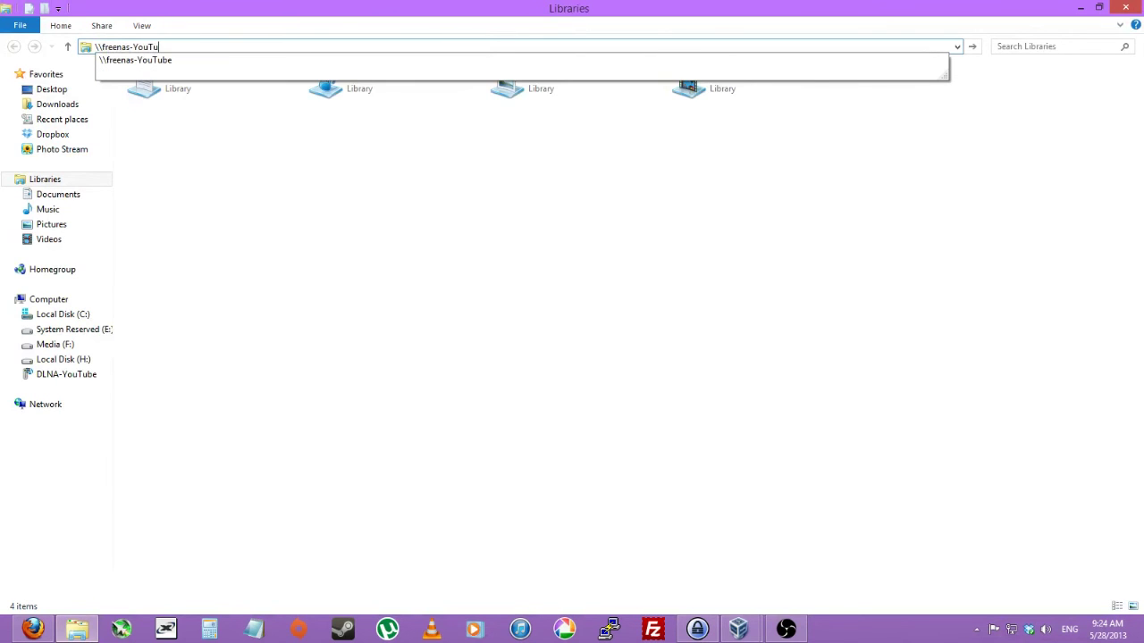
pyautogui.write('be')
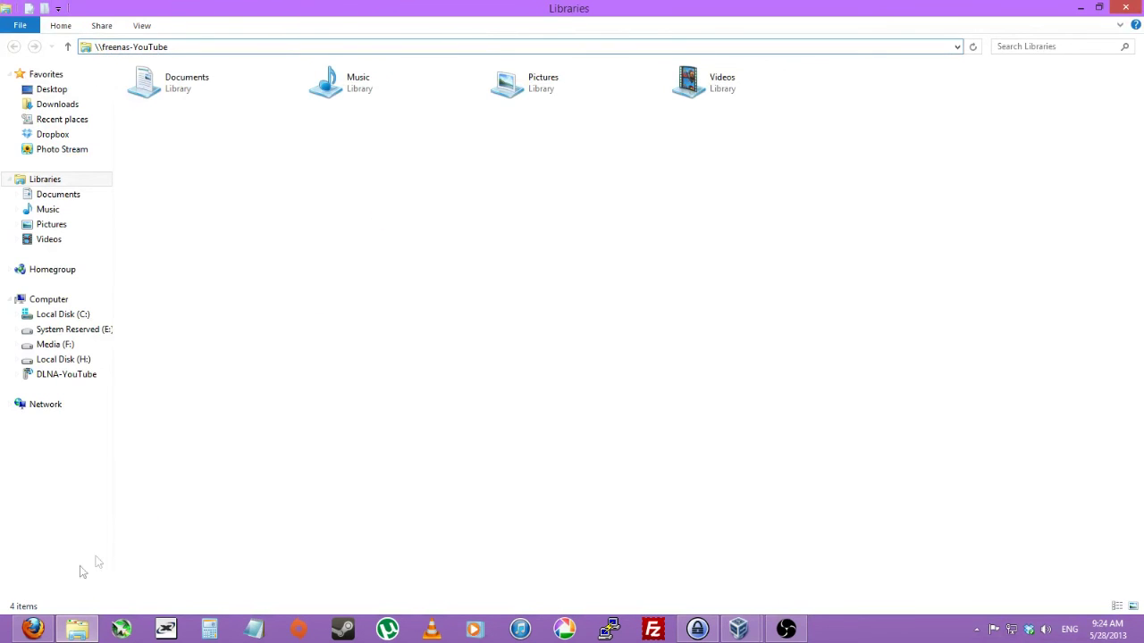
pyautogui.click(33, 629)
pyautogui.click(223, 145)
pyautogui.hotkey('alt', 'Tab')
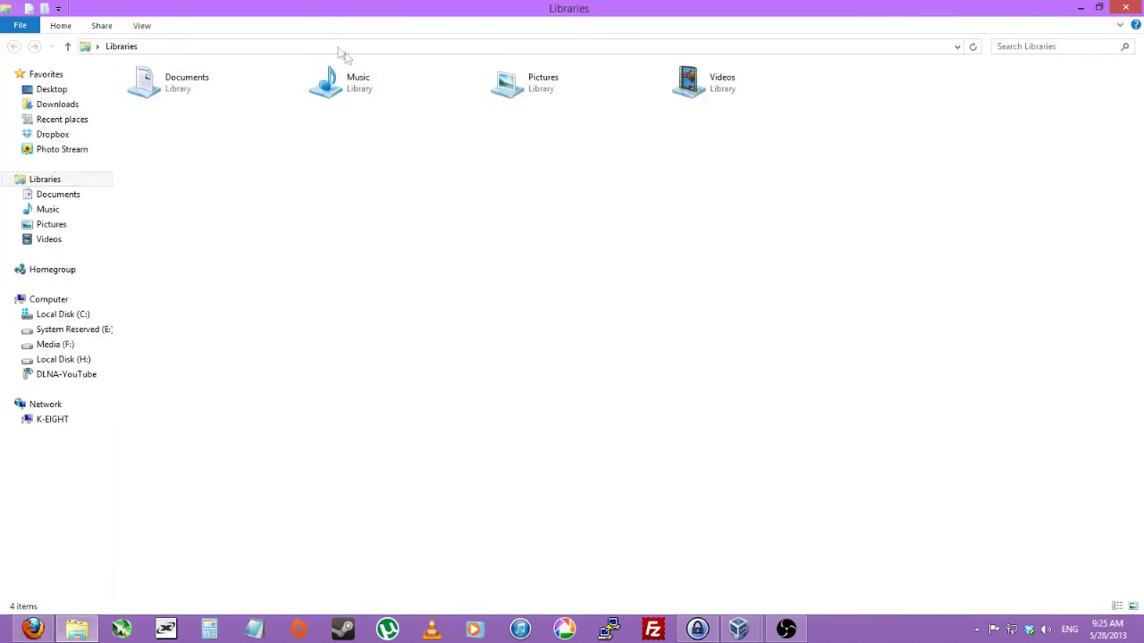
pyautogui.click(322, 46)
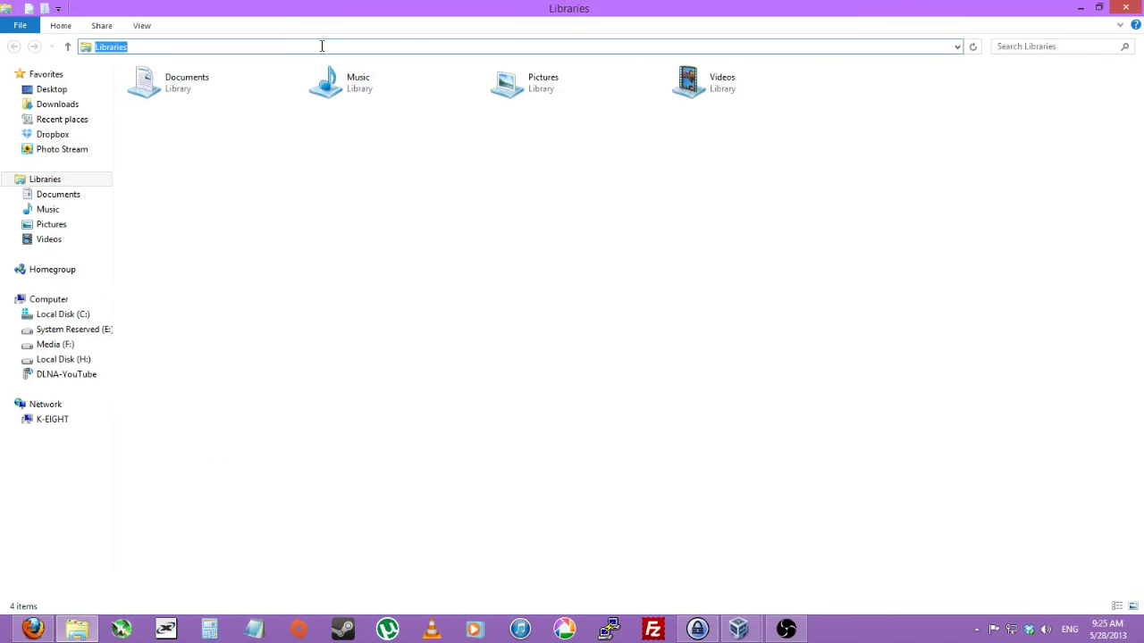
pyautogui.write('\\192')
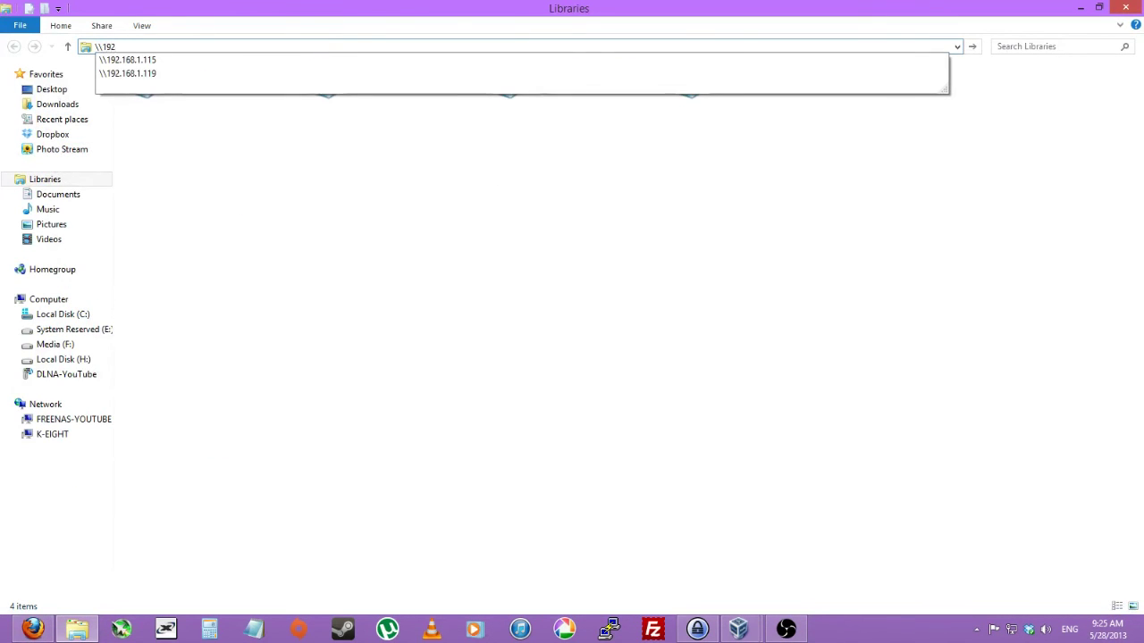
pyautogui.click(103, 419)
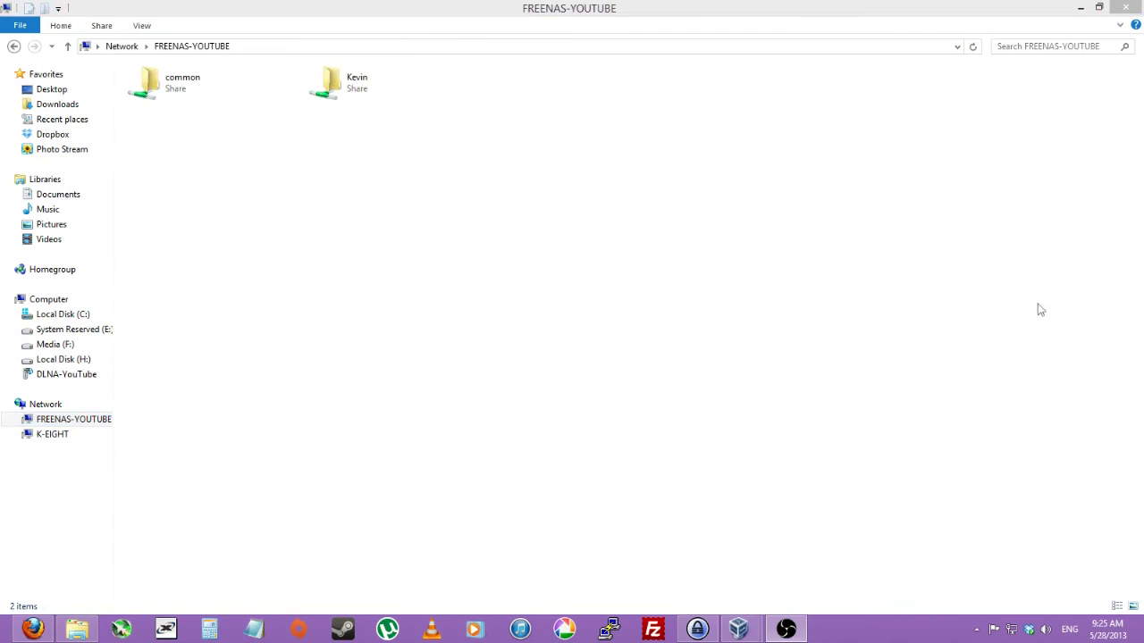
# Create a new folder named Downloads inside the common share.
pyautogui.click(551, 179)
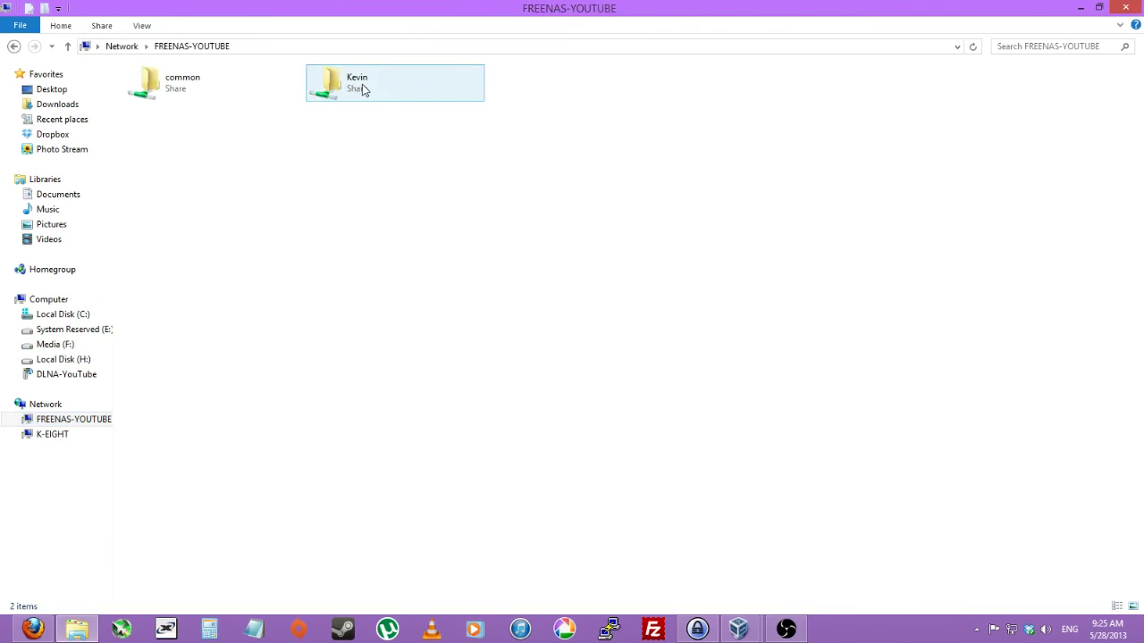
pyautogui.doubleClick(241, 91)
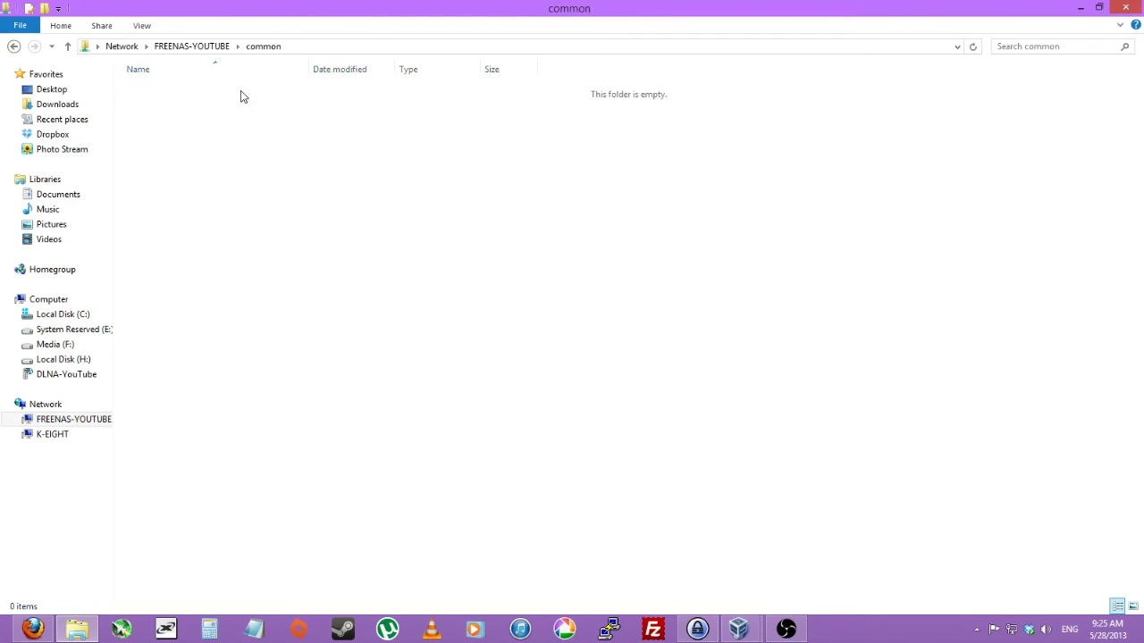
pyautogui.click(214, 49)
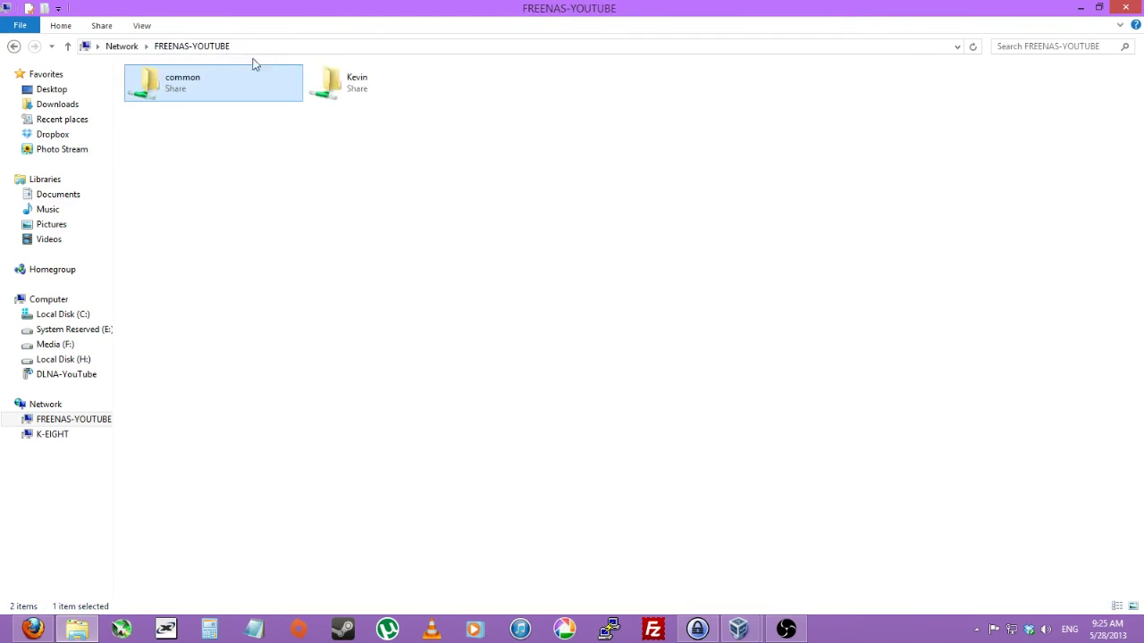
pyautogui.doubleClick(353, 86)
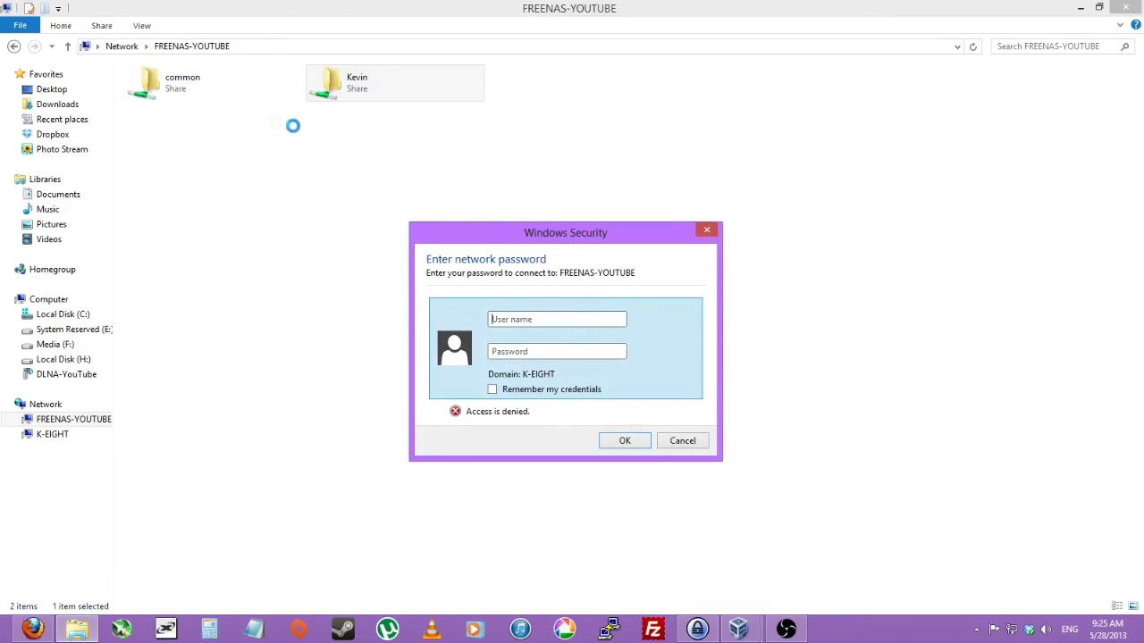
pyautogui.doubleClick(214, 100)
pyautogui.rightClick(228, 183)
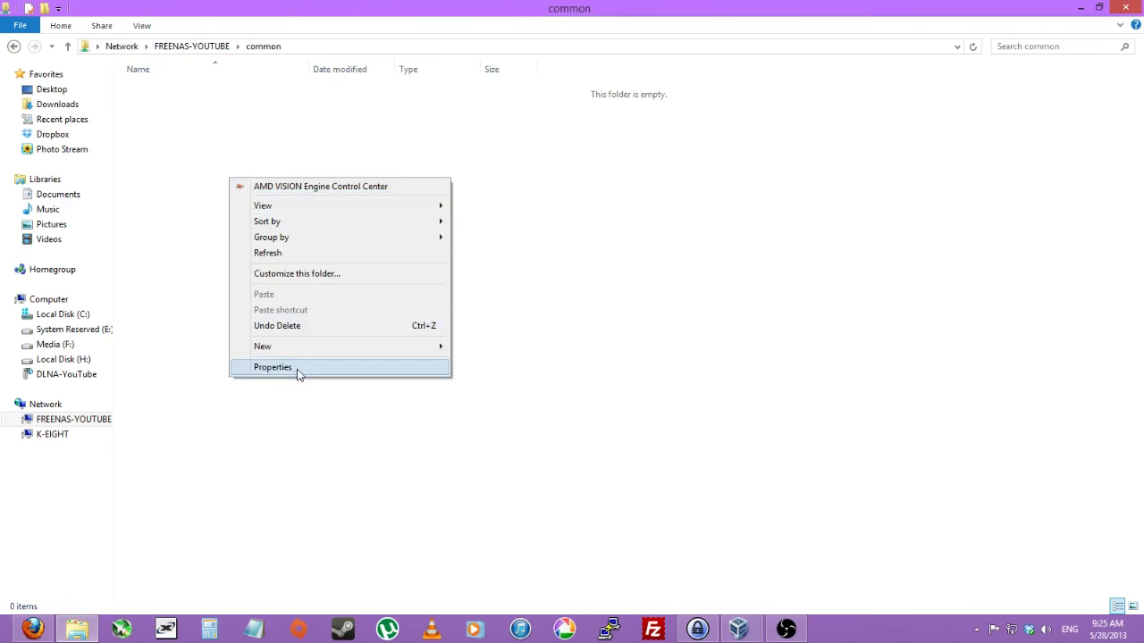
pyautogui.moveTo(334, 357)
pyautogui.click(511, 347)
pyautogui.write('Di')
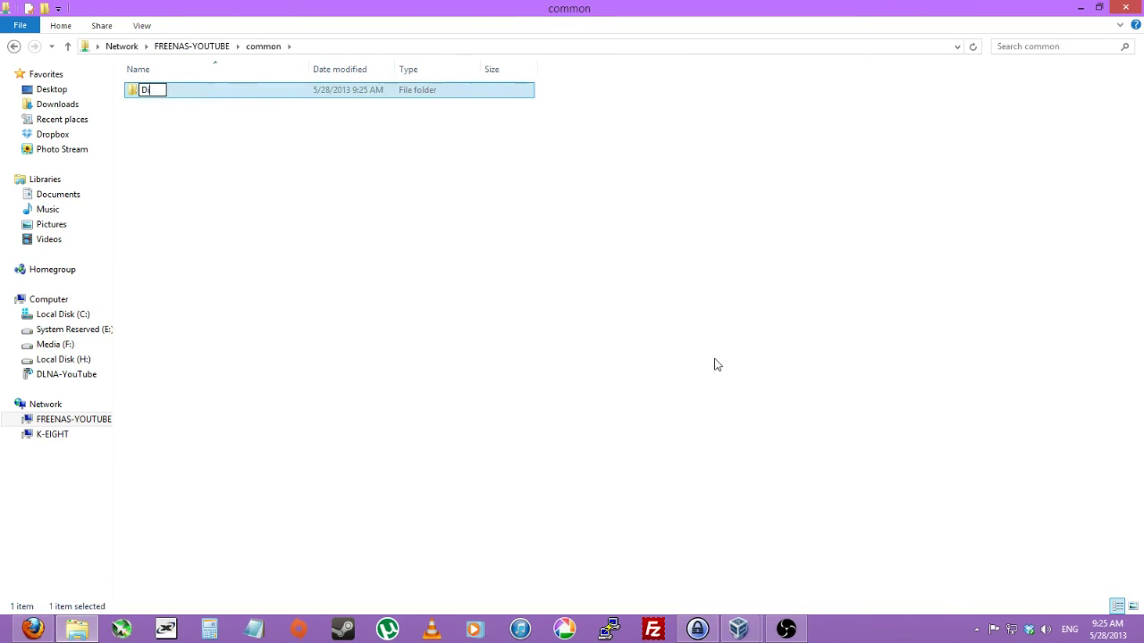
pyautogui.write('wnloads')
pyautogui.press('Return')
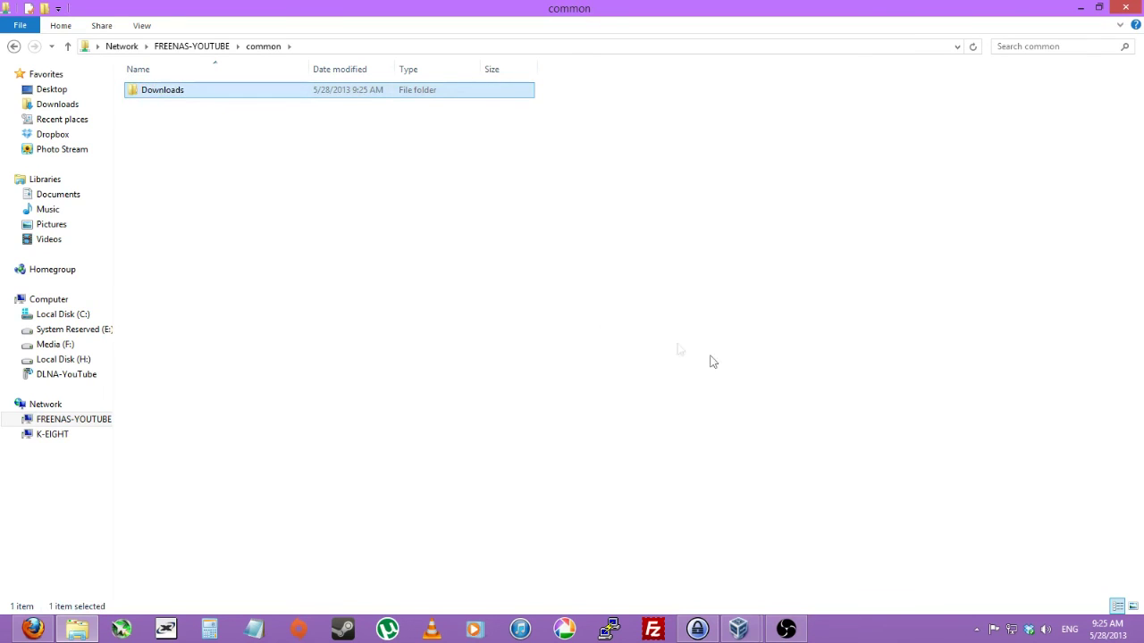
# Copy the transmission file from the Desktop into the Downloads folder.
pyautogui.doubleClick(177, 91)
pyautogui.rightClick(70, 91)
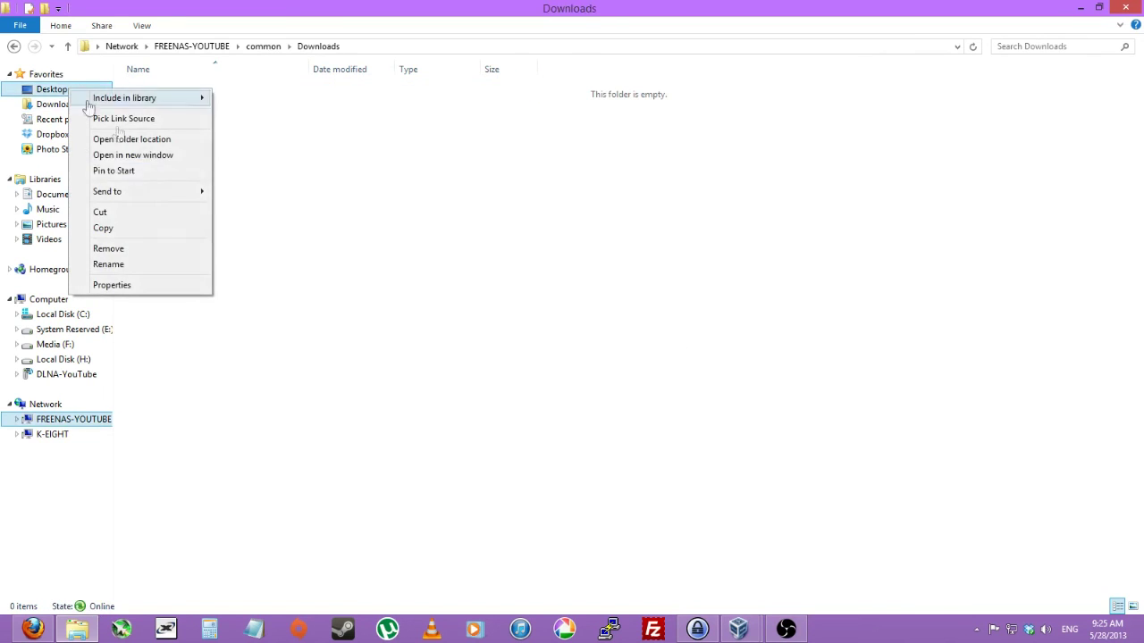
pyautogui.click(157, 159)
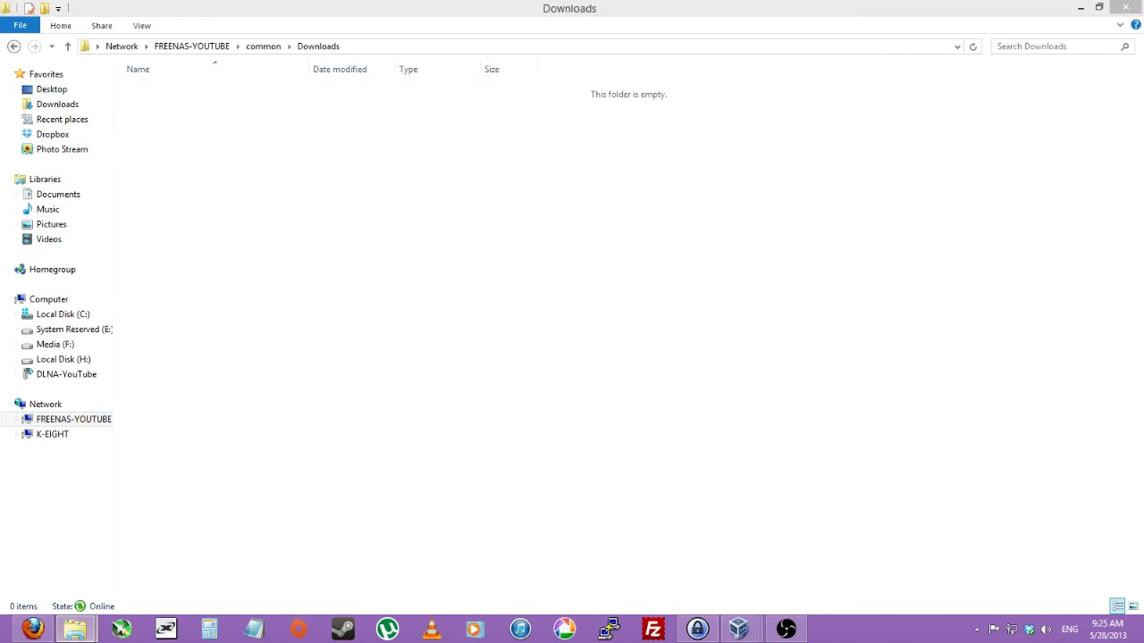
pyautogui.moveTo(961, 250); pyautogui.dragTo(457, 187)
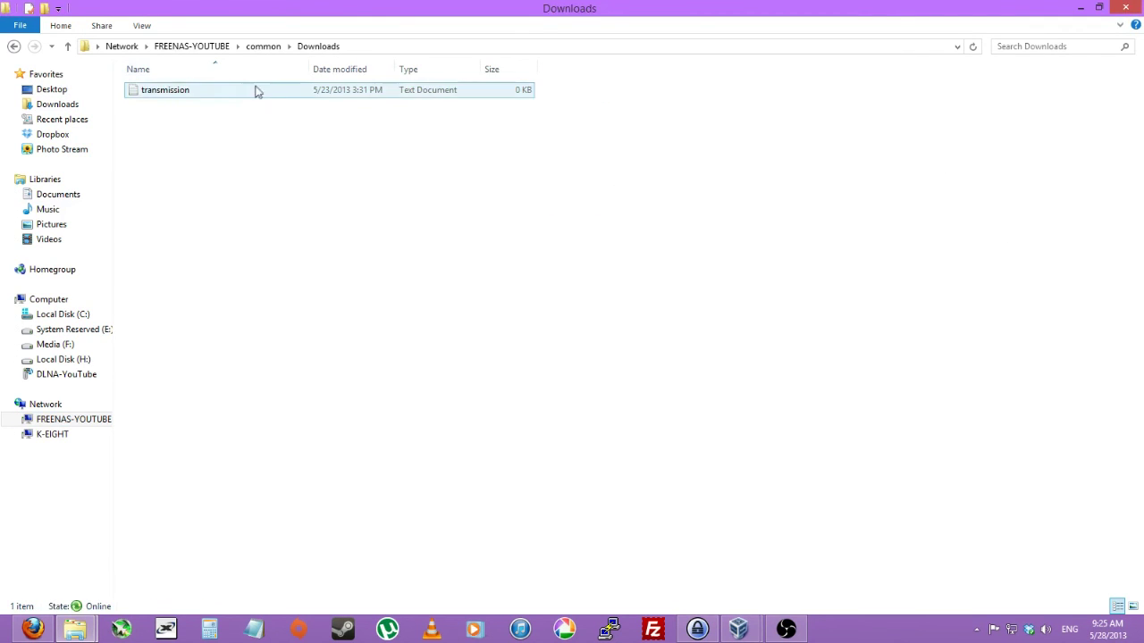
pyautogui.click(255, 89)
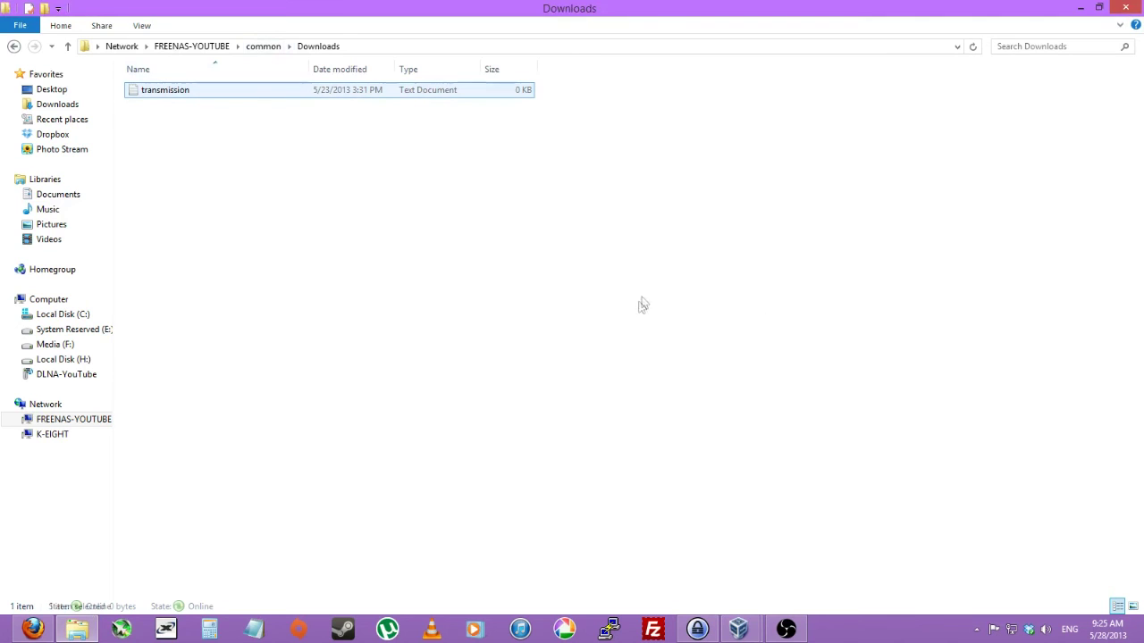
pyautogui.hotkey('alt', 'Tab')
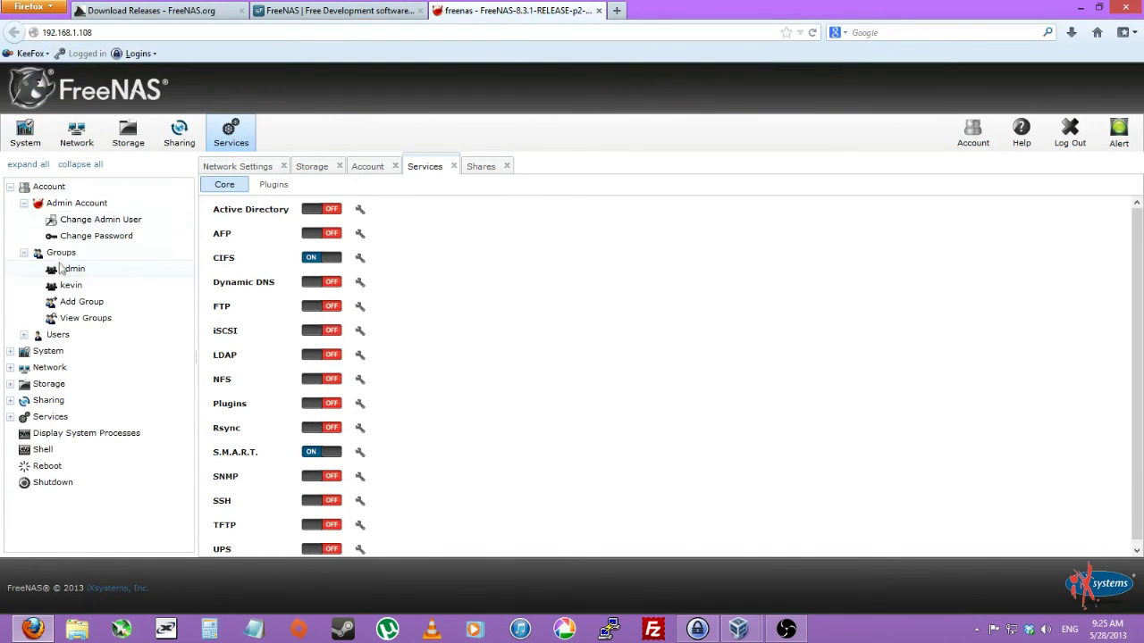
# Collapse the Account tree and step through the toolbar tabs to Storage's Active Volumes list.
pyautogui.click(80, 164)
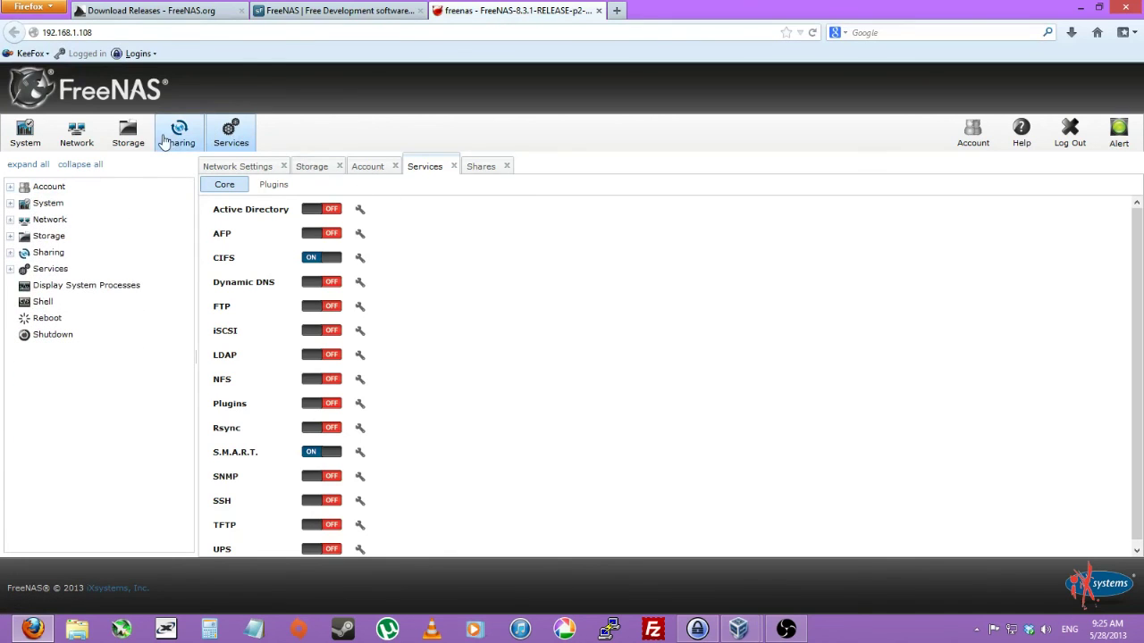
pyautogui.click(128, 133)
pyautogui.click(263, 168)
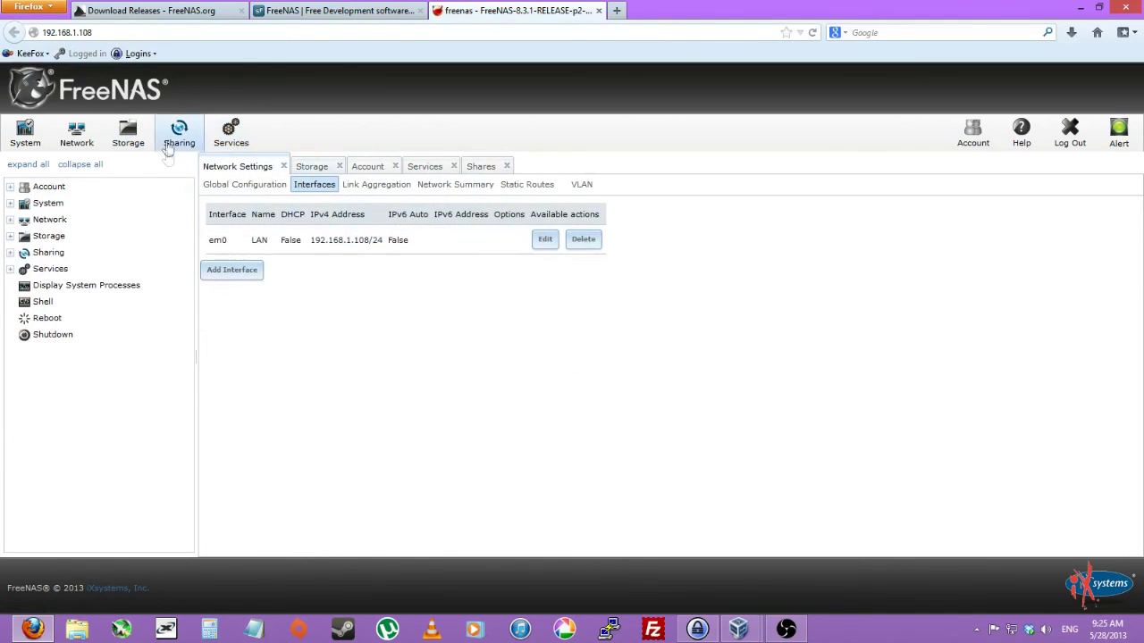
pyautogui.click(179, 133)
pyautogui.click(228, 133)
pyautogui.click(129, 132)
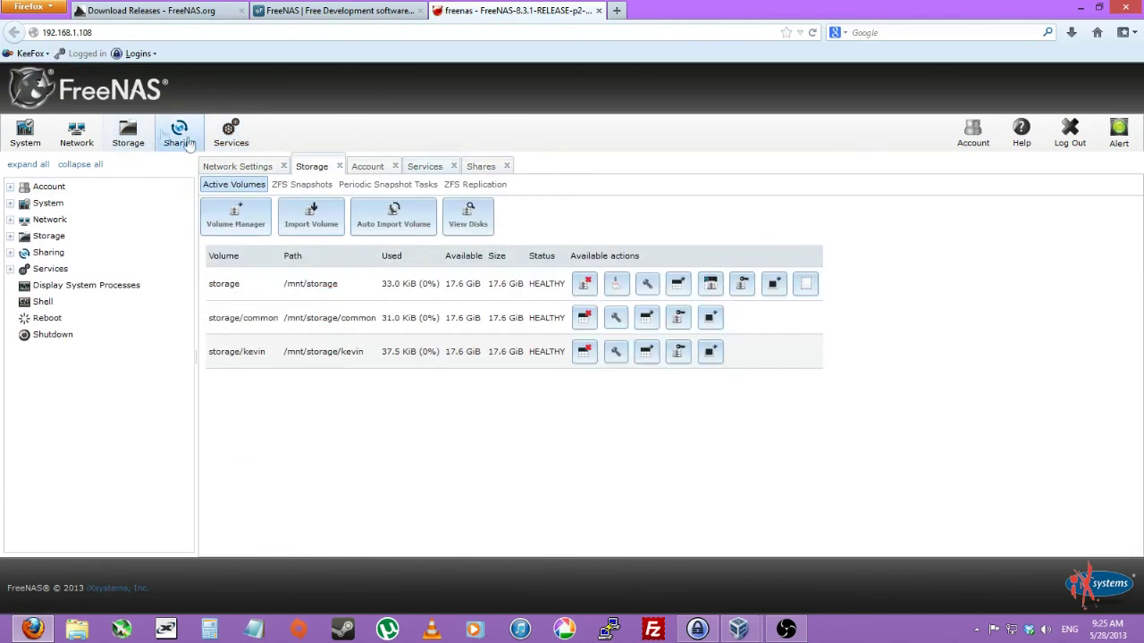